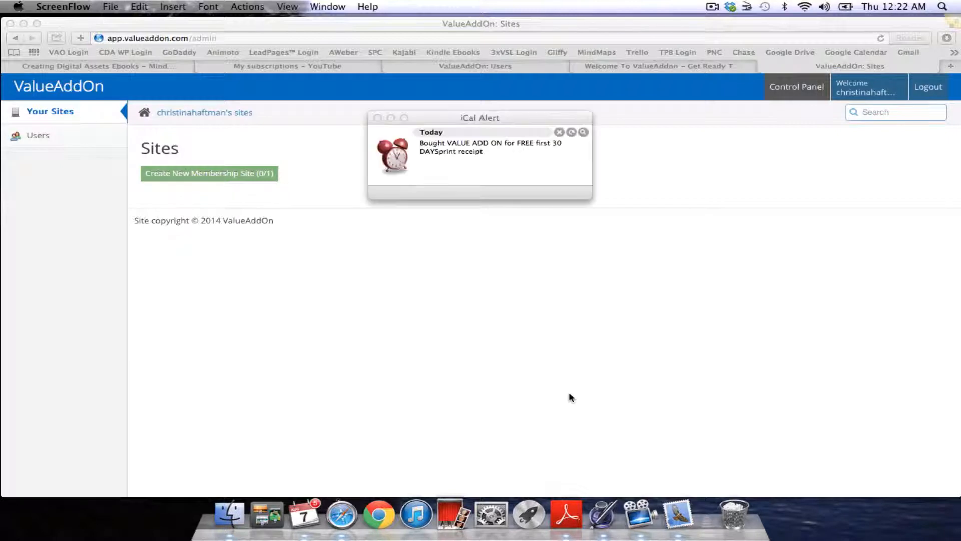
- Dismiss the iCal reminder alert and force quit the unresponsive Mail app from the Dock
click(377, 118)
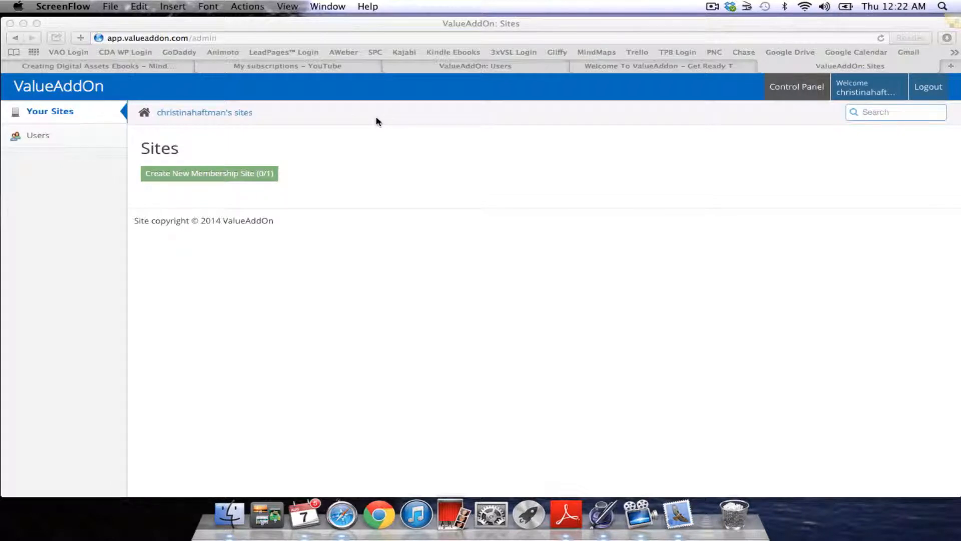
right_click(673, 520)
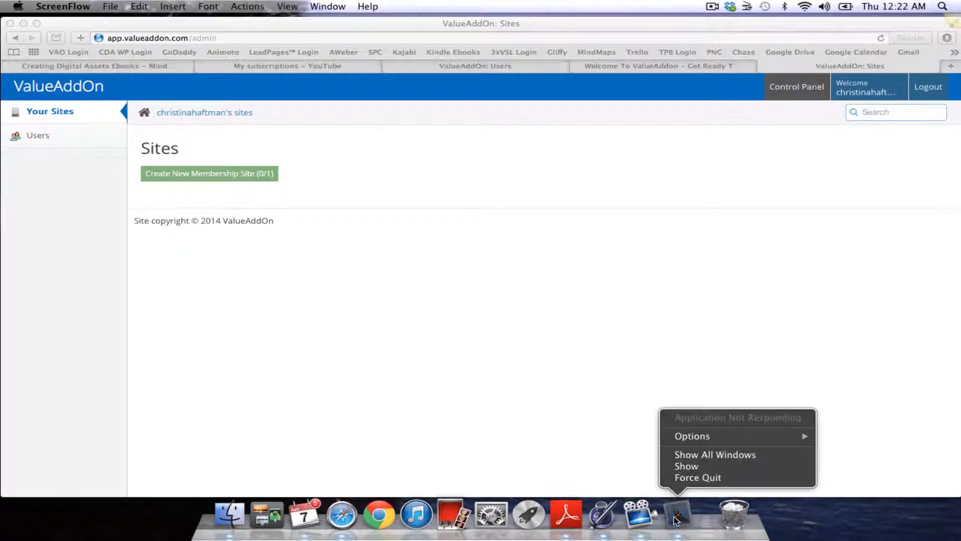
click(706, 479)
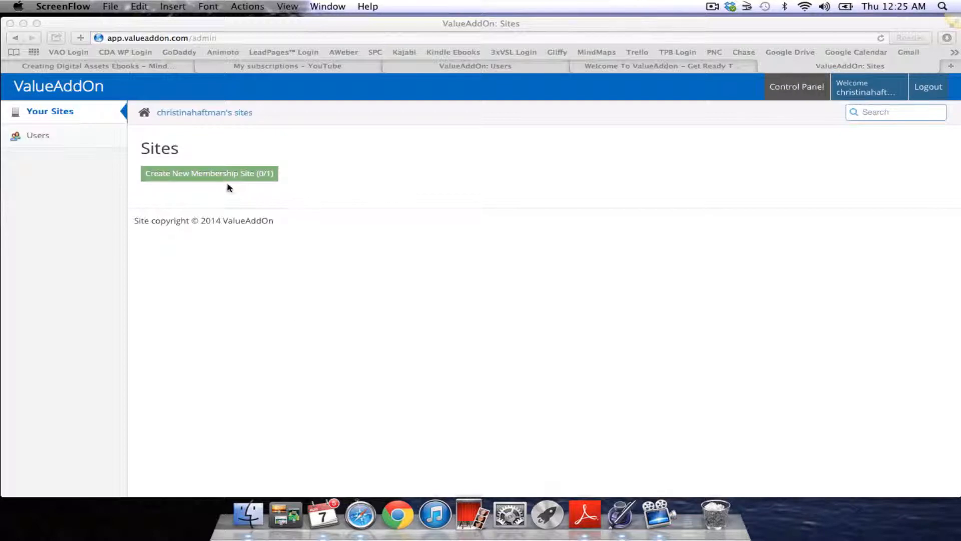
- Create the 'Creating Digital Assets' membership site with subdomain creatingdigitalassets and a contact email
click(214, 175)
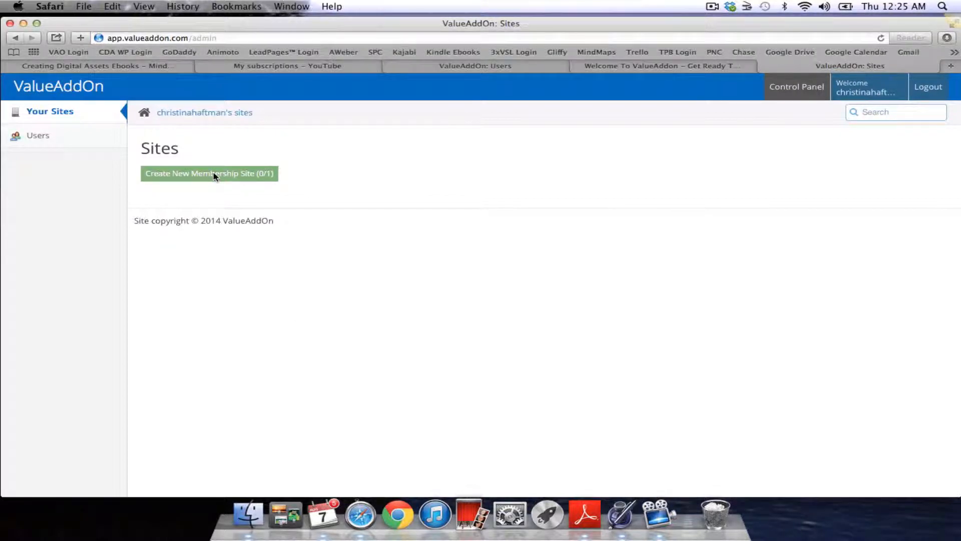
click(214, 176)
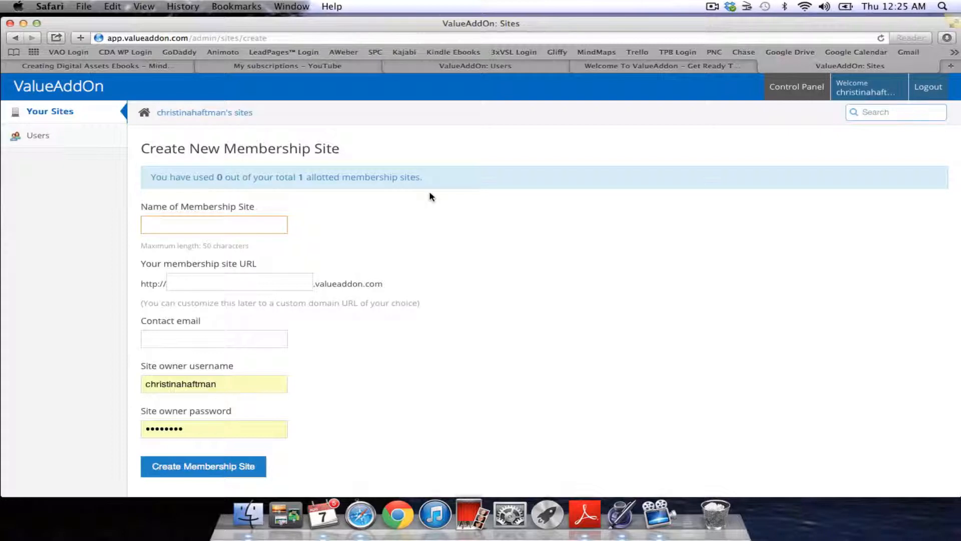
text(Creating Digital Assets)
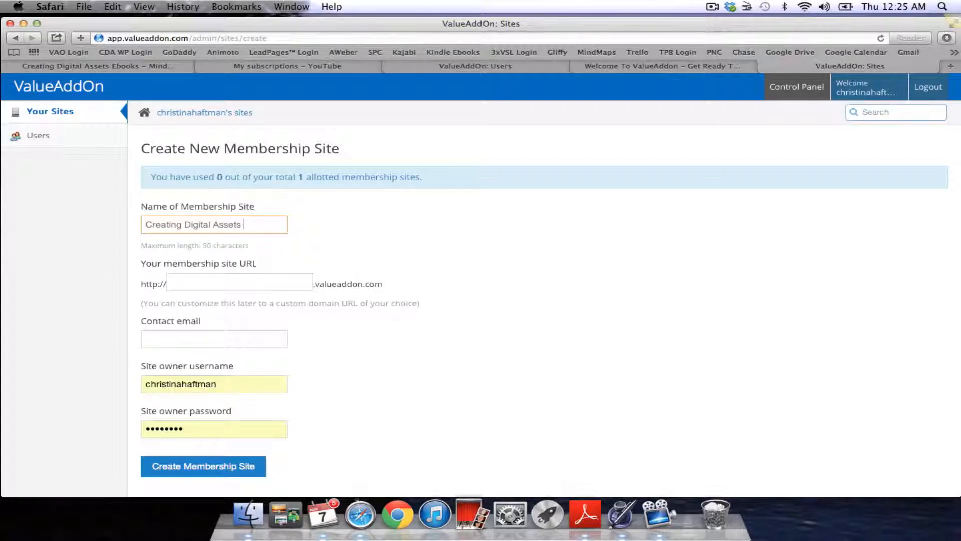
click(233, 279)
text(c)
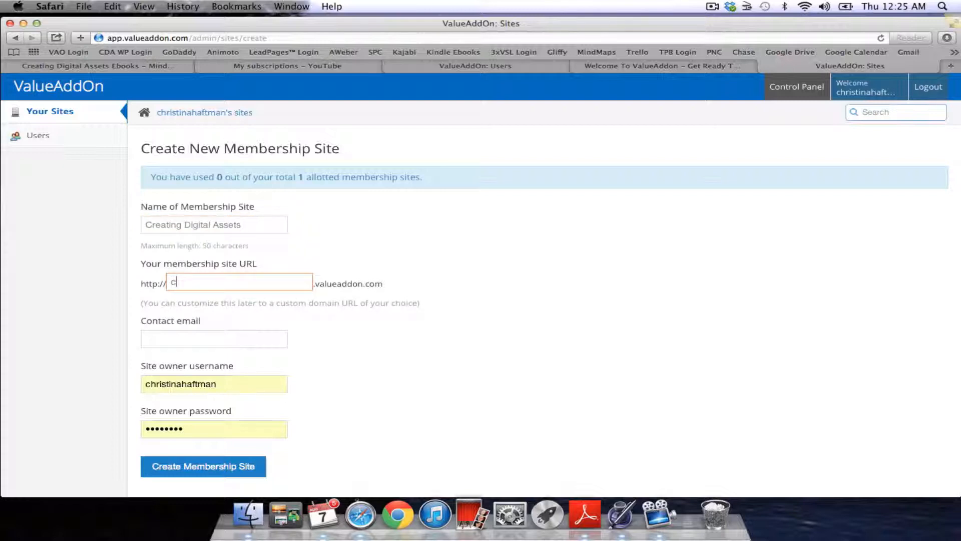
text(reatingdigitalassets)
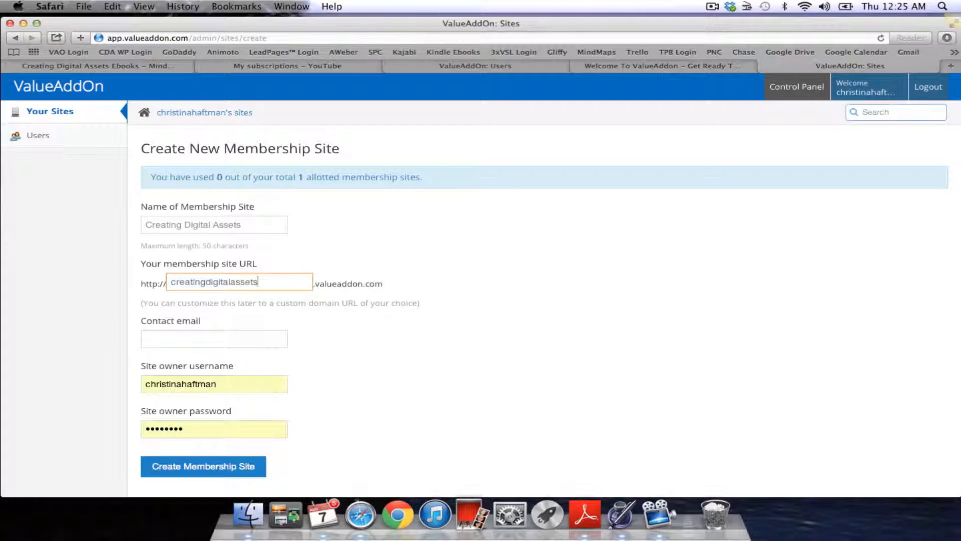
click(197, 339)
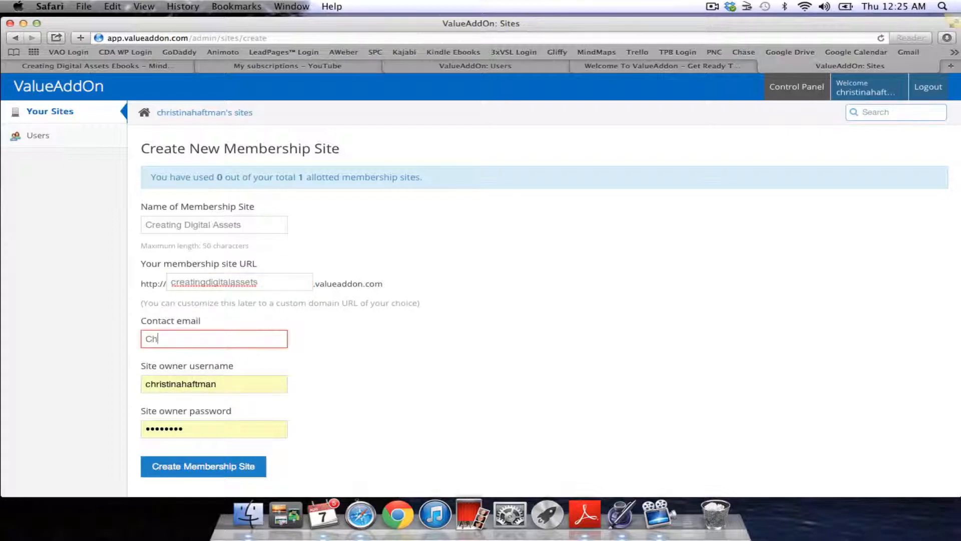
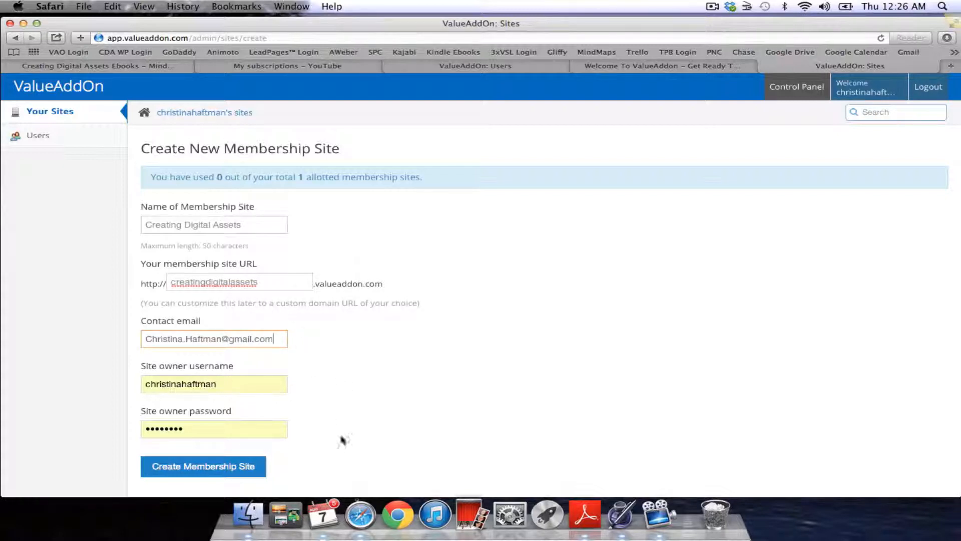
click(222, 467)
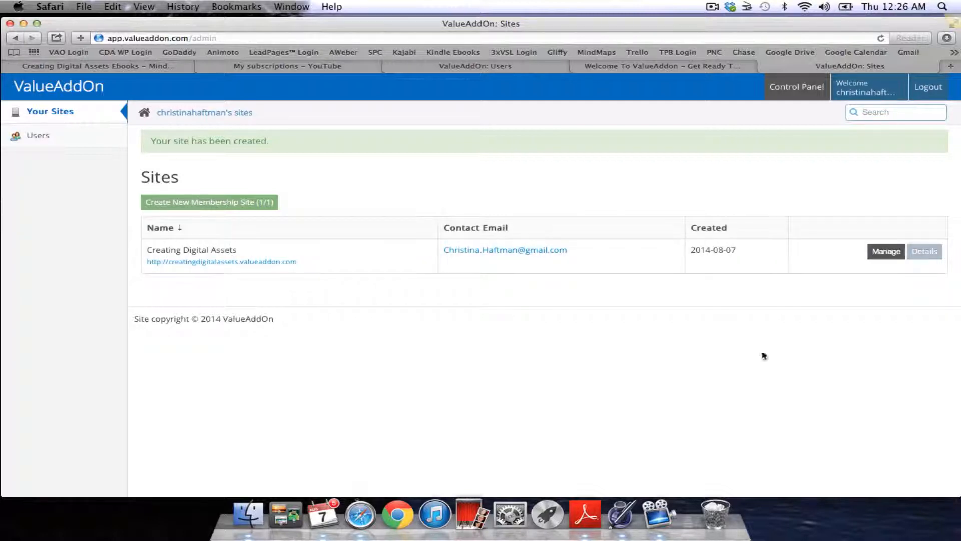
- Open Manage for Creating Digital Assets in the Sites list to reach its control panel
click(885, 252)
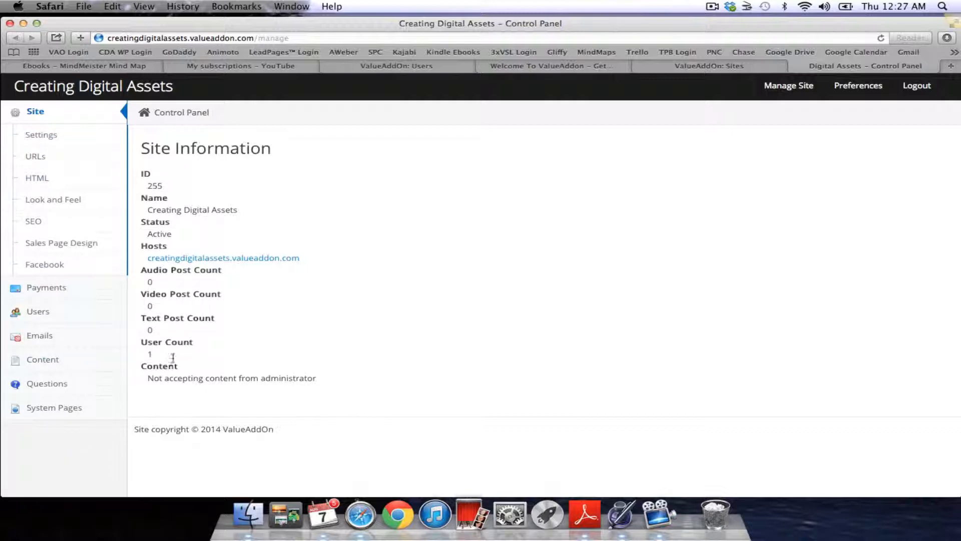
- Open Site > Settings for Creating Digital Assets and scroll through the Edit Settings form
click(41, 136)
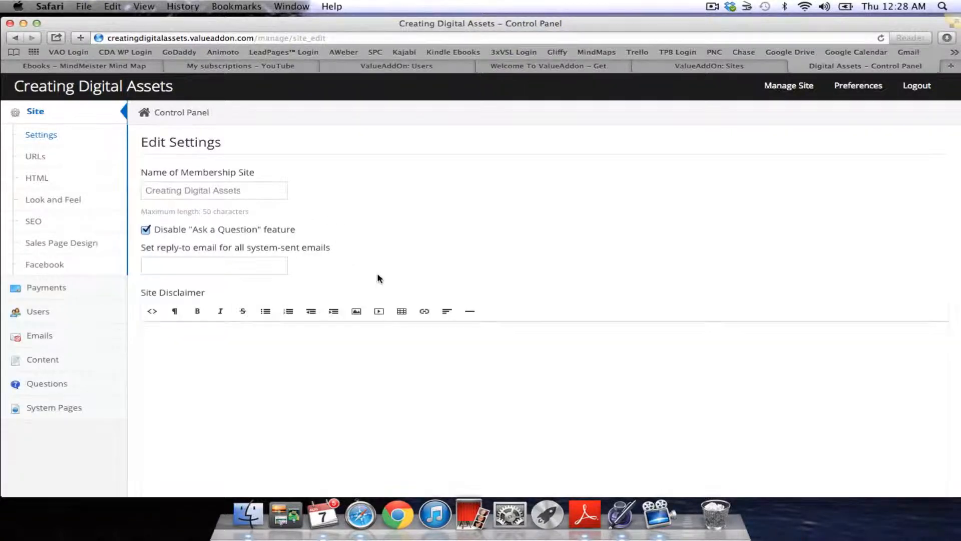
scroll(378, 278, down, 1)
scroll(380, 279, down, 10)
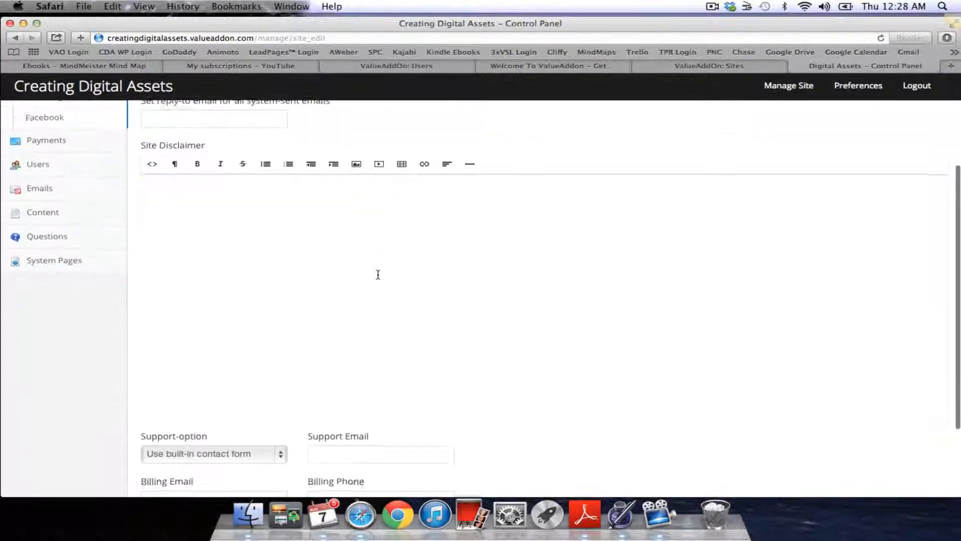
scroll(378, 275, up, 10)
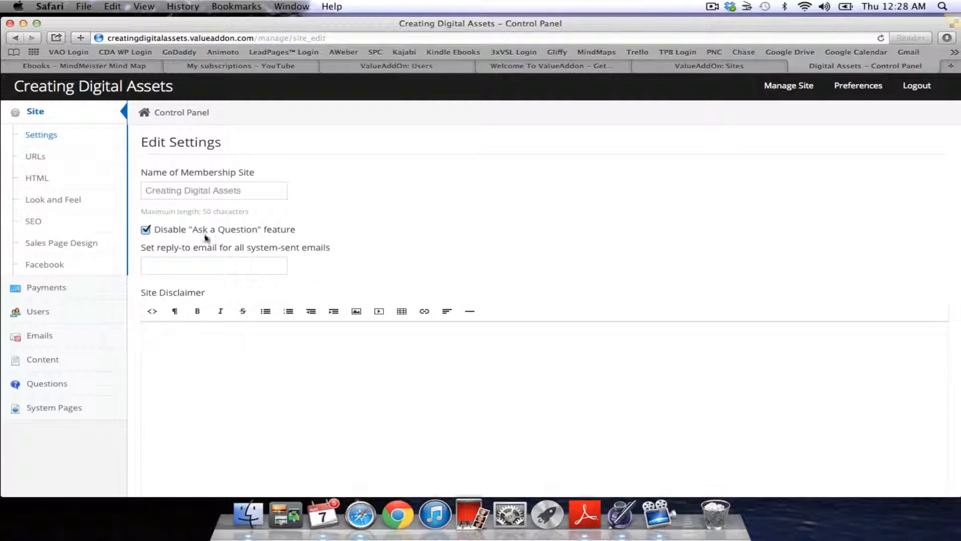
- Uncheck 'Disable Ask a Question feature' in the site settings
click(146, 230)
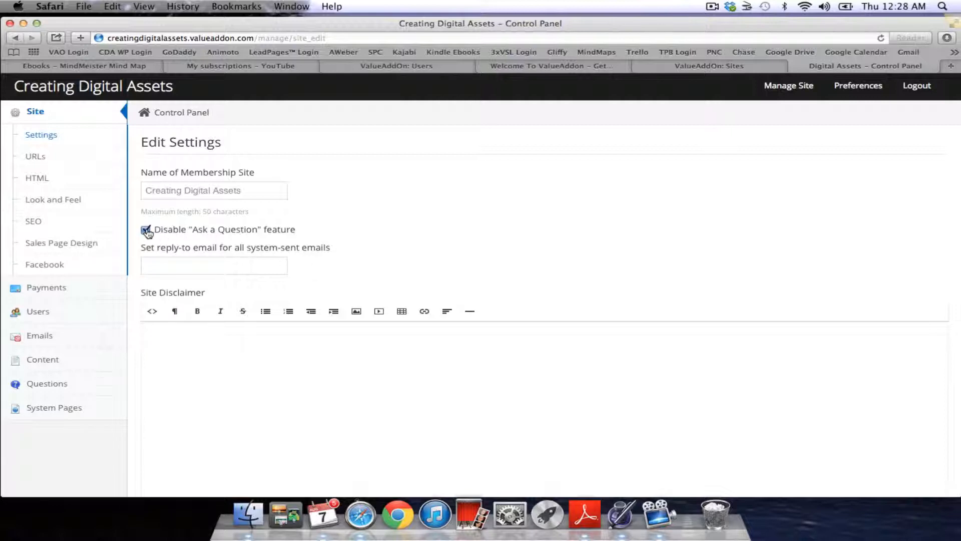
click(196, 269)
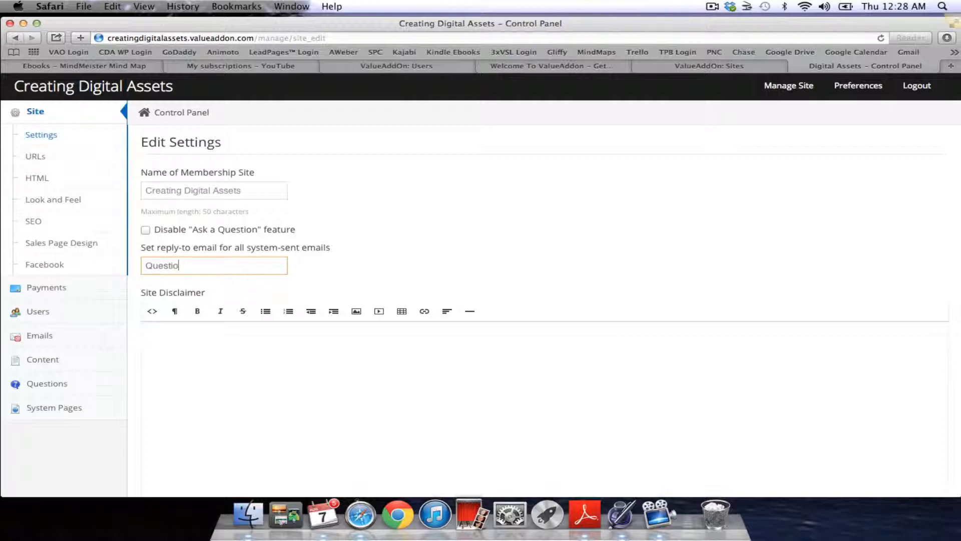
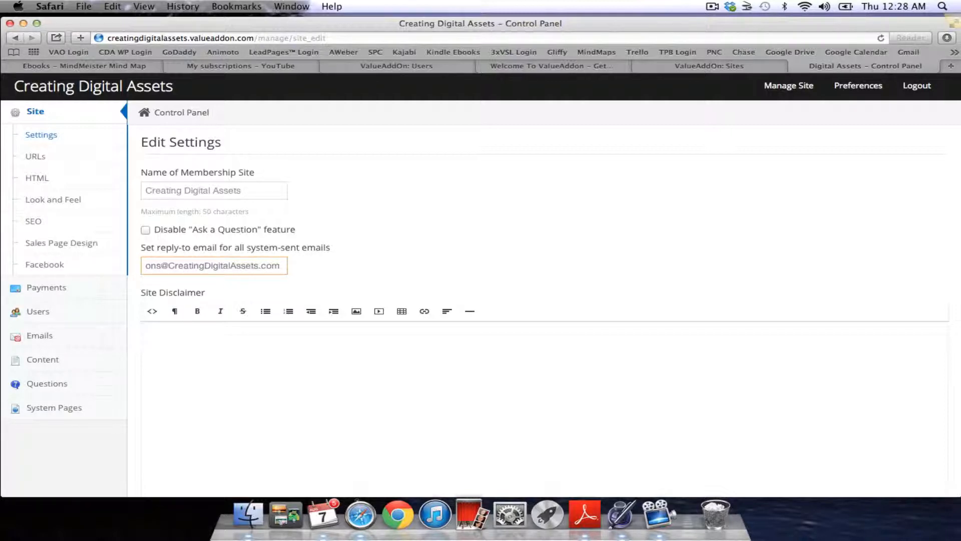
click(334, 280)
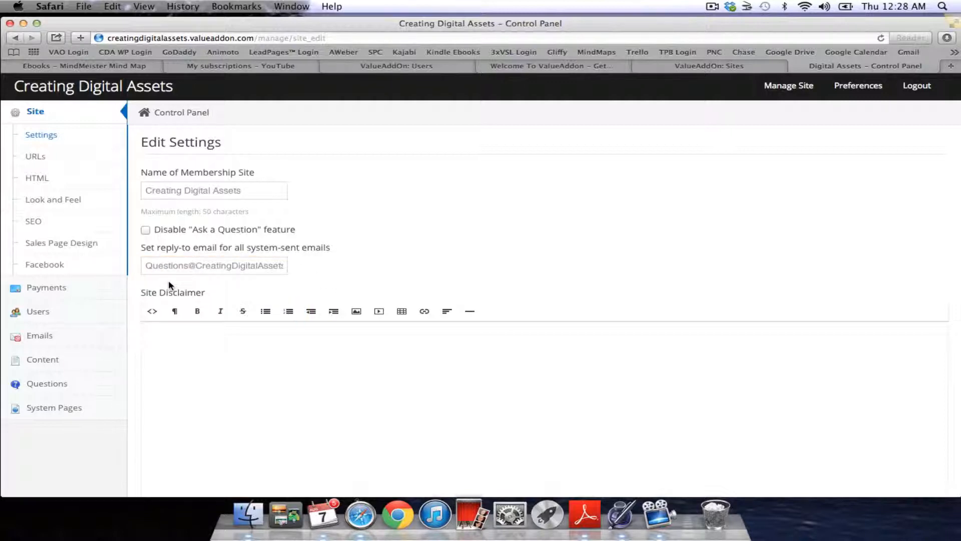
click(149, 263)
drag(149, 264, 425, 266)
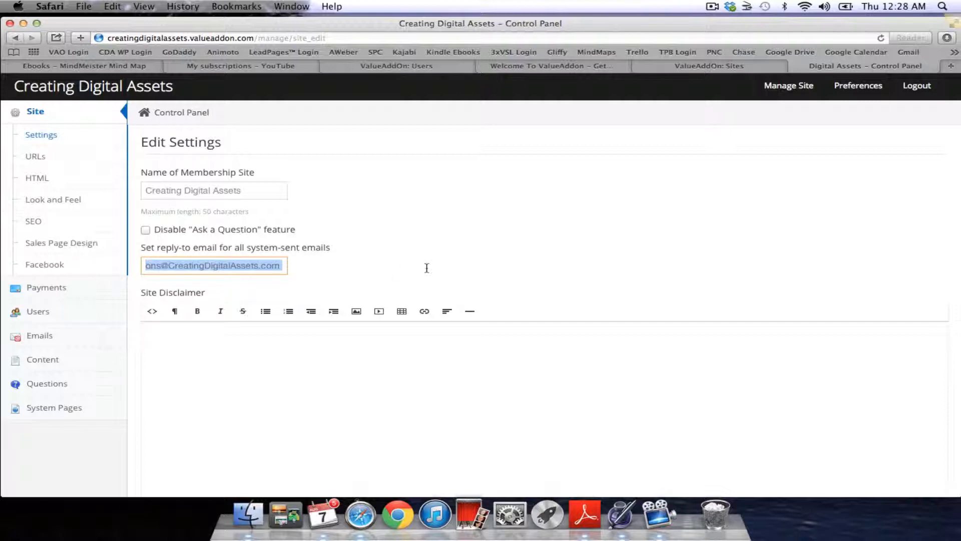
key(BackSpace)
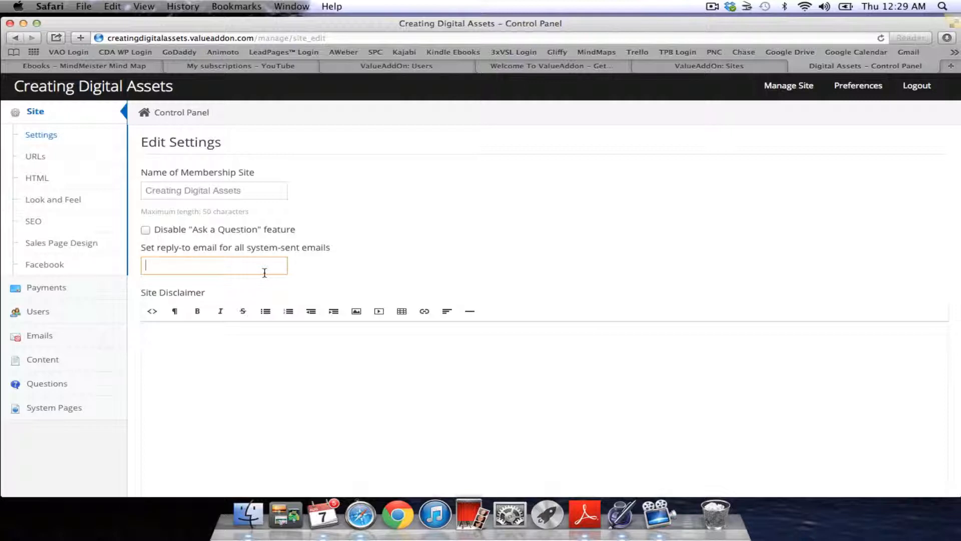
- Re-check 'Disable Ask a Question feature' and review the Support and Billing fields below
click(146, 230)
scroll(276, 391, down, 5)
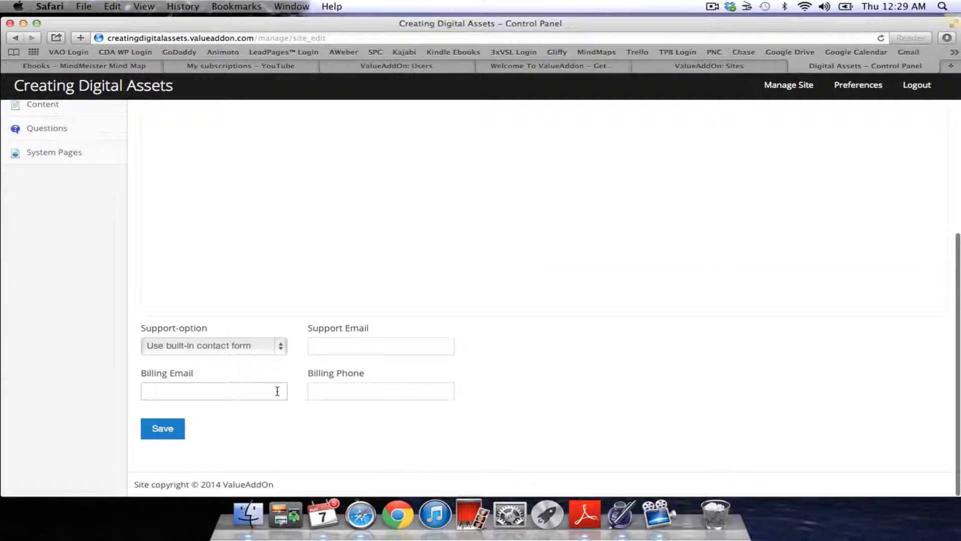
scroll(276, 391, up, 4)
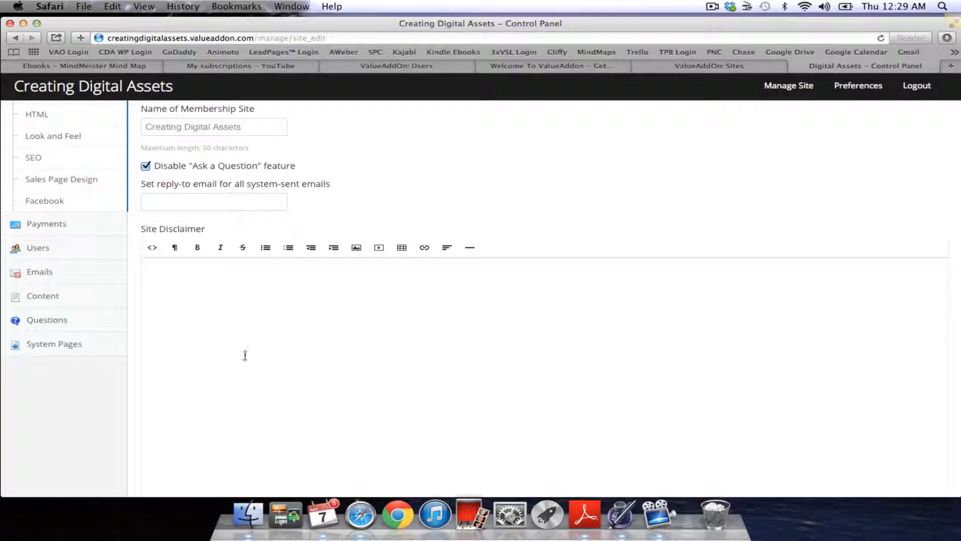
scroll(254, 348, down, 3)
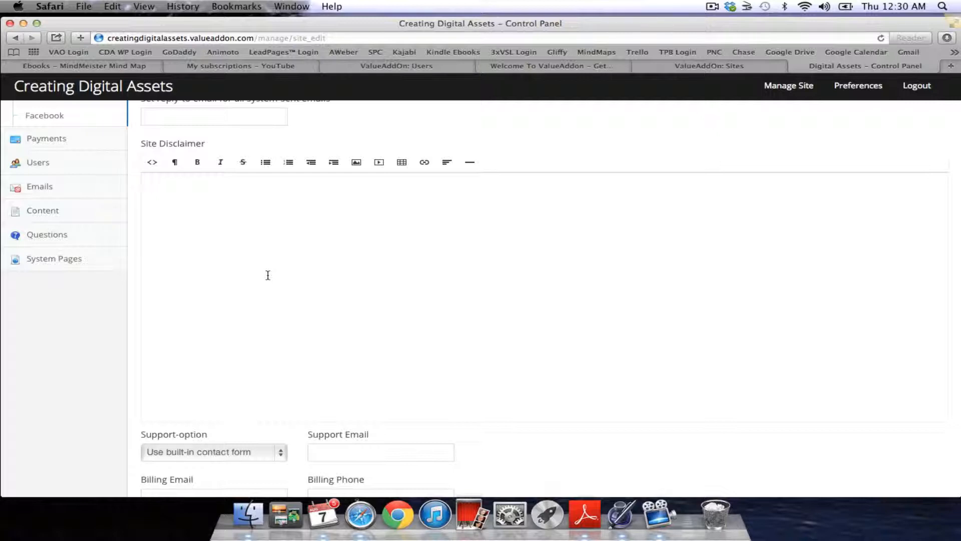
scroll(268, 275, up, 3)
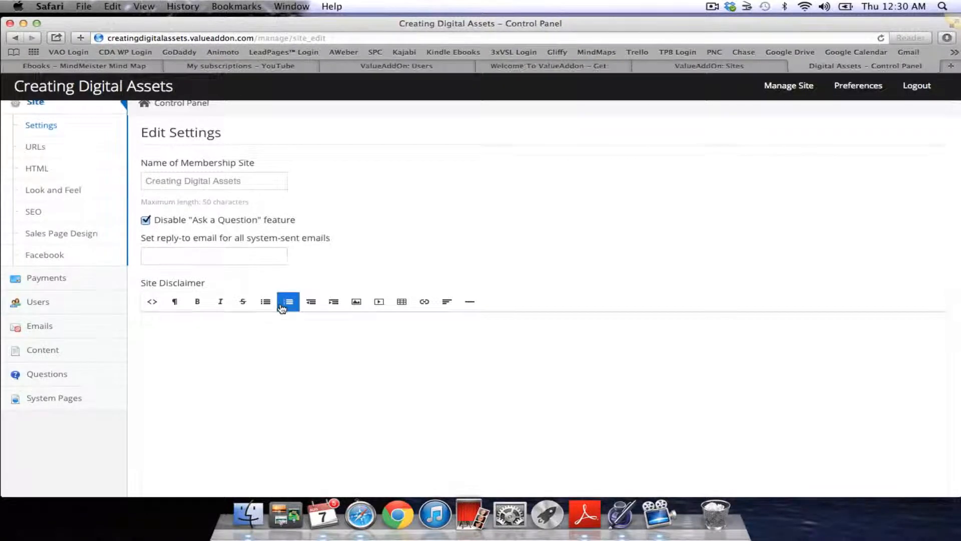
scroll(282, 308, up, 1)
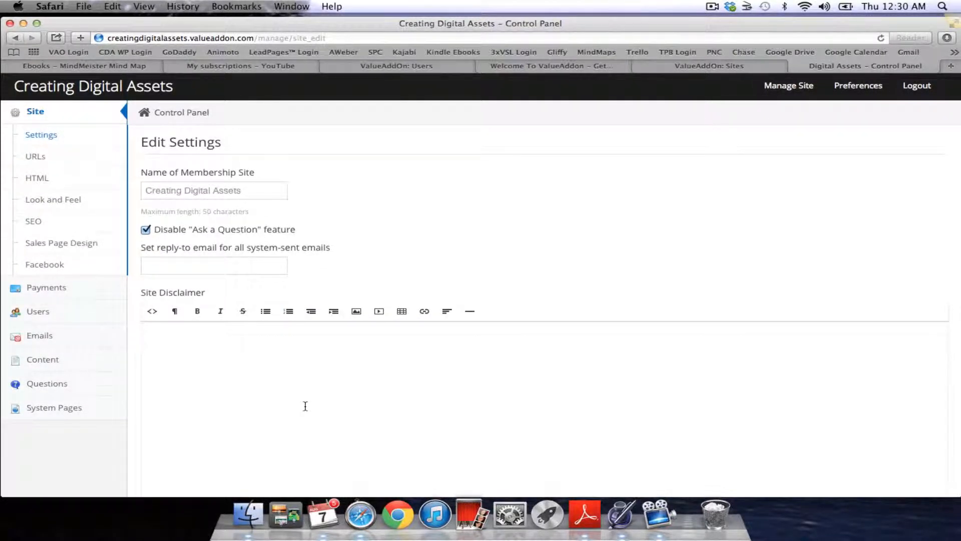
scroll(306, 406, down, 5)
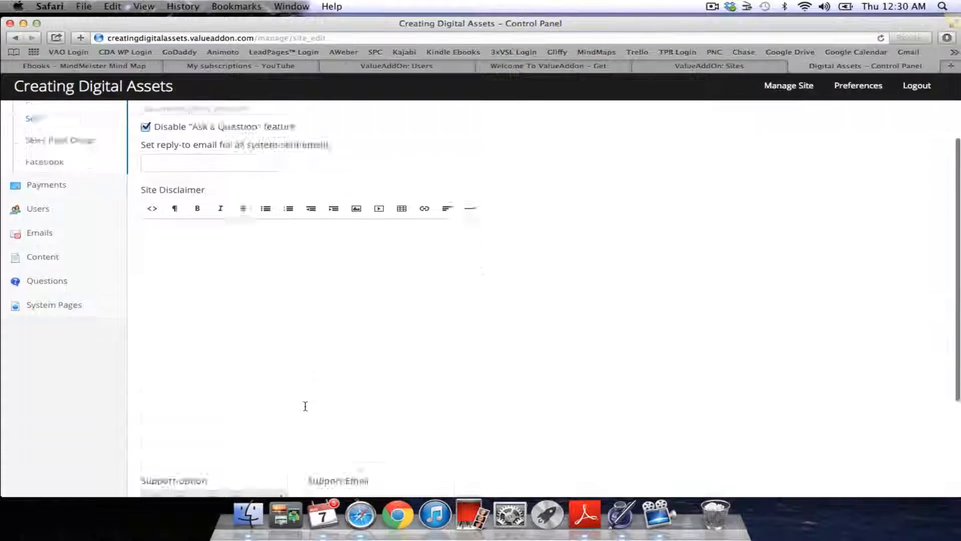
scroll(437, 402, down, 1)
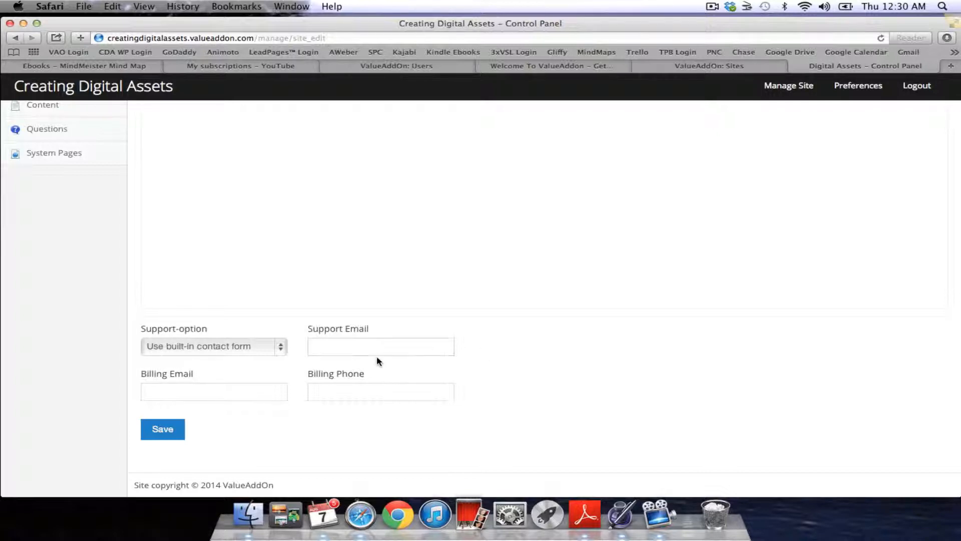
click(346, 345)
scroll(352, 273, up, 5)
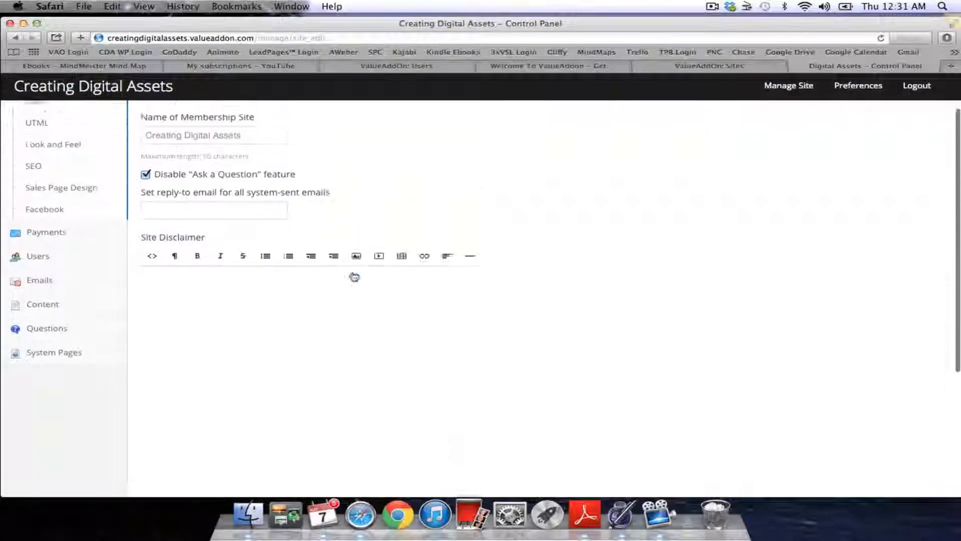
scroll(354, 277, up, 2)
scroll(466, 207, up, 3)
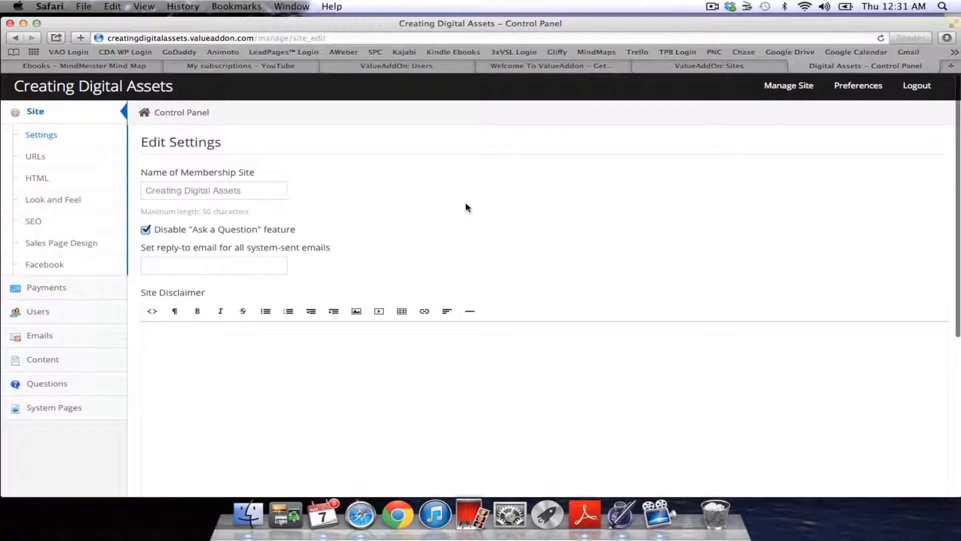
- Inspect the URLs page's valueaddon.com host domain and the Custom domain URL mask field
click(36, 156)
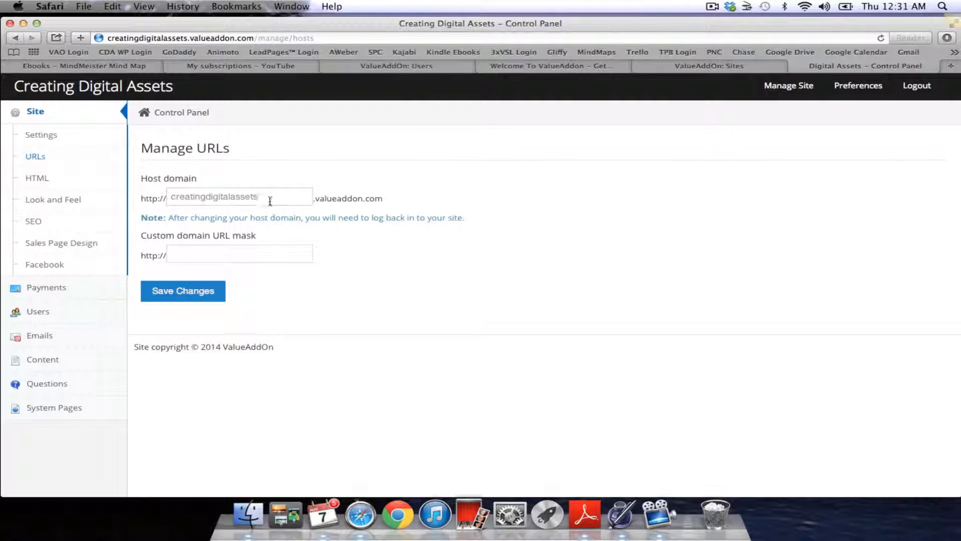
click(196, 252)
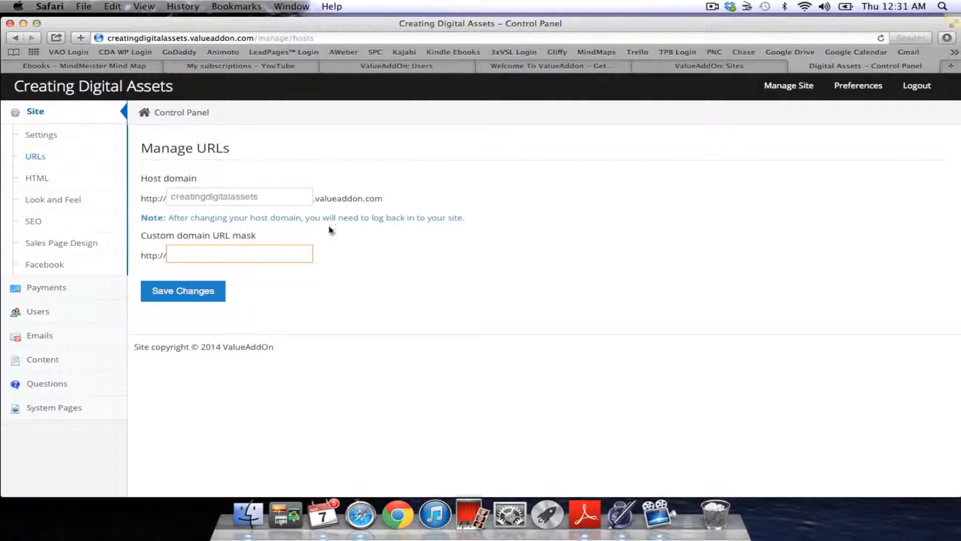
drag(399, 198, 314, 201)
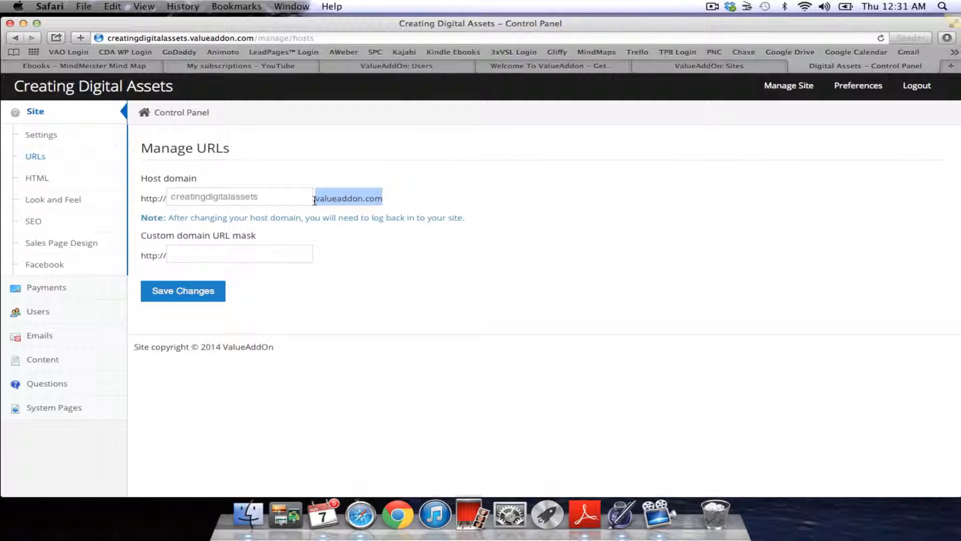
drag(315, 200, 382, 195)
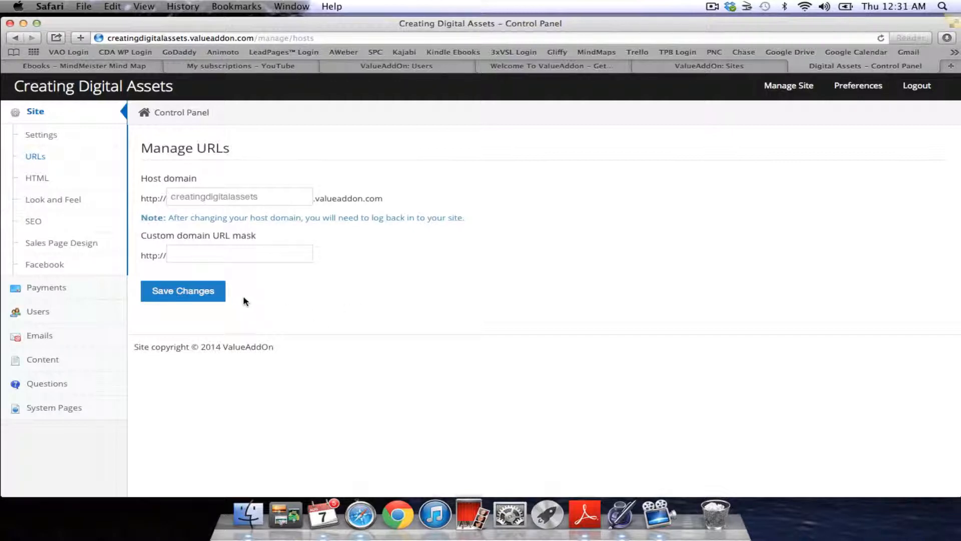
click(235, 251)
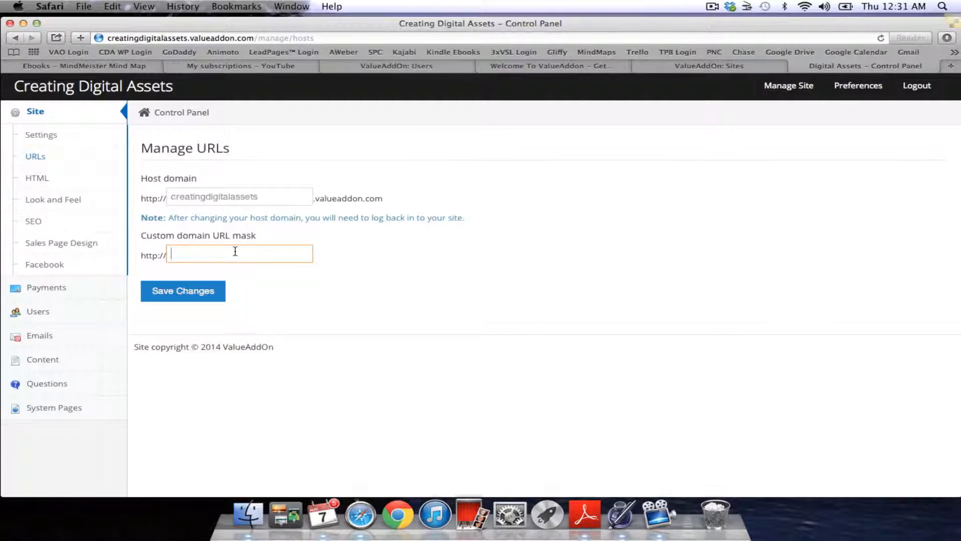
click(39, 180)
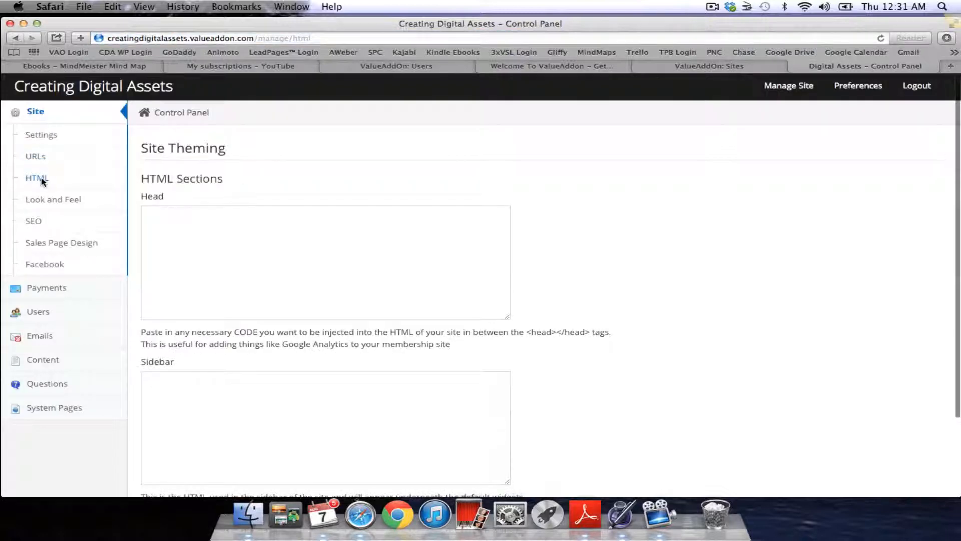
- Scroll through the empty Head and Sidebar HTML sections, then go to the Look & Feel page
scroll(329, 311, down, 1)
scroll(330, 312, down, 3)
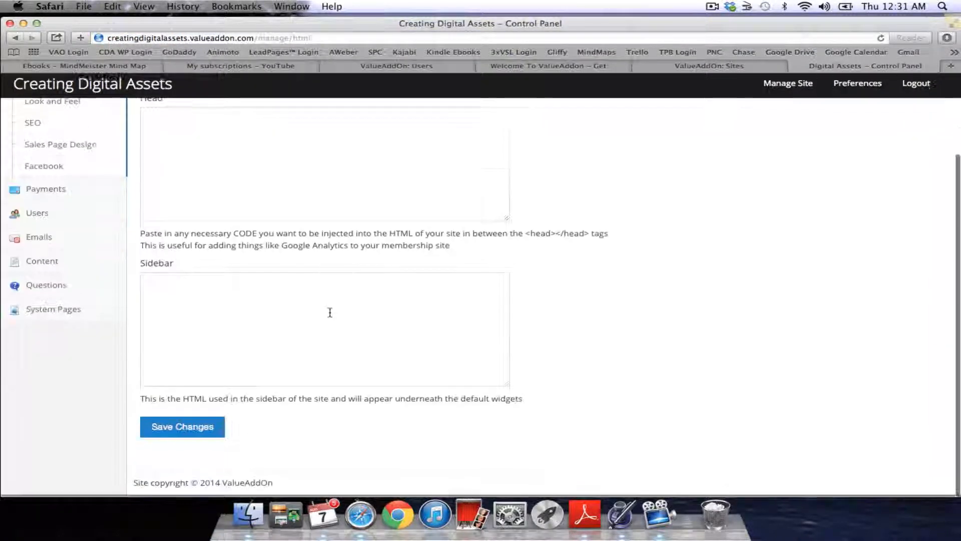
scroll(330, 312, up, 2)
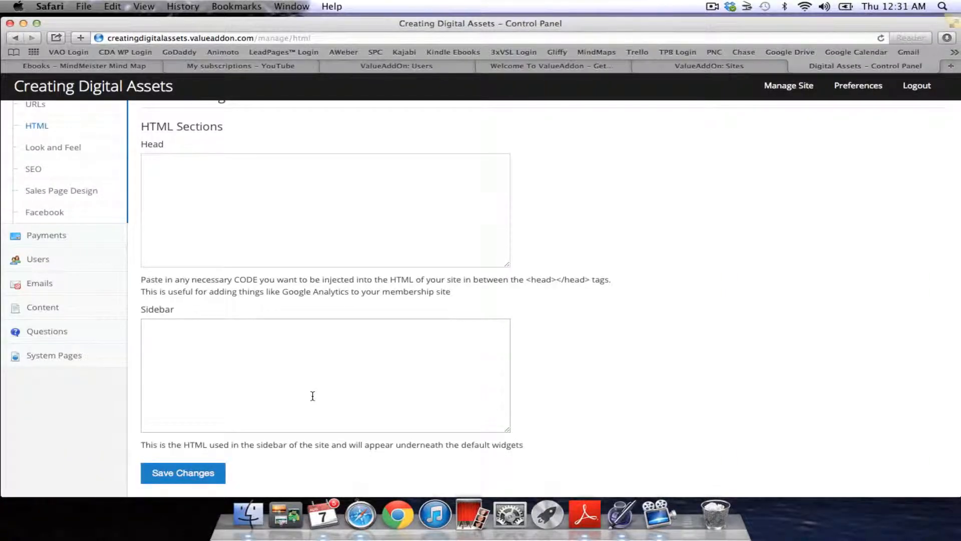
scroll(313, 396, up, 2)
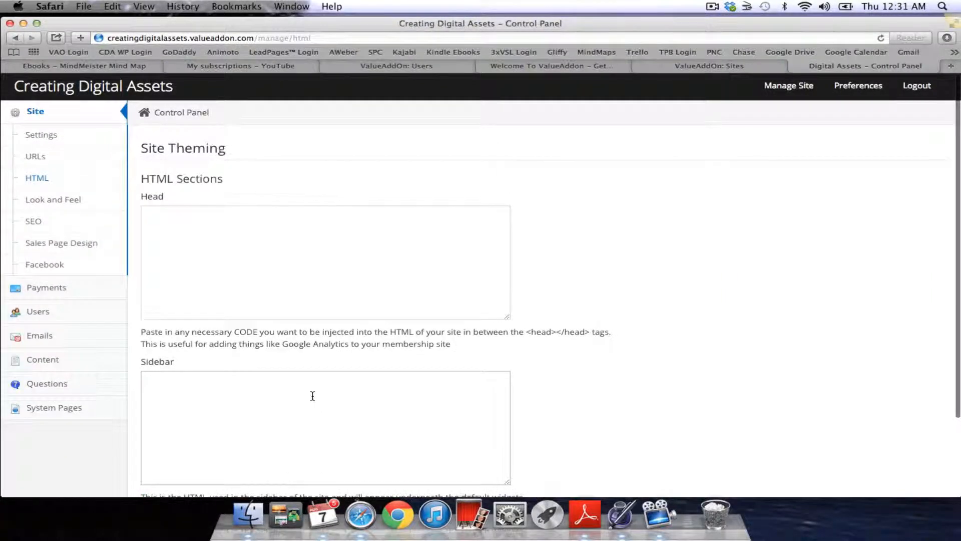
scroll(313, 396, down, 1)
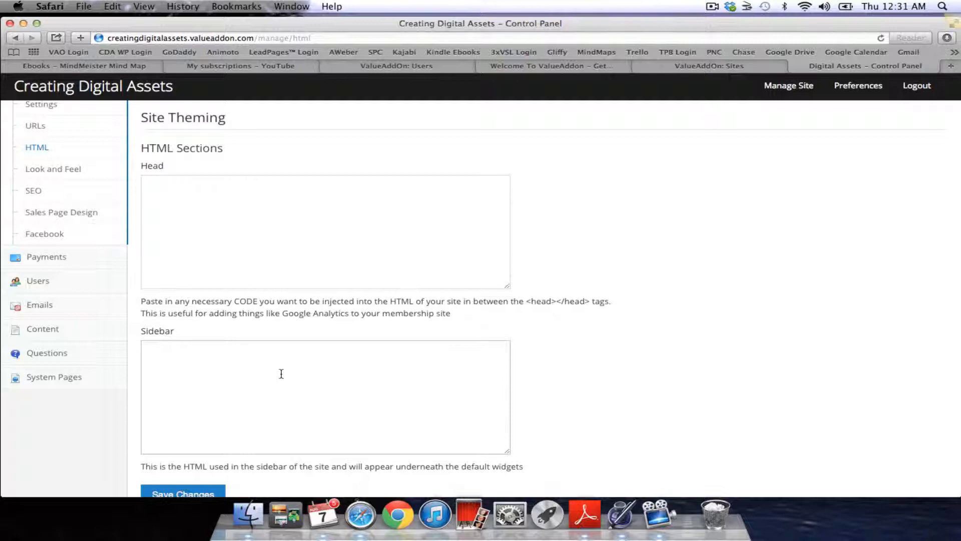
scroll(170, 272, up, 1)
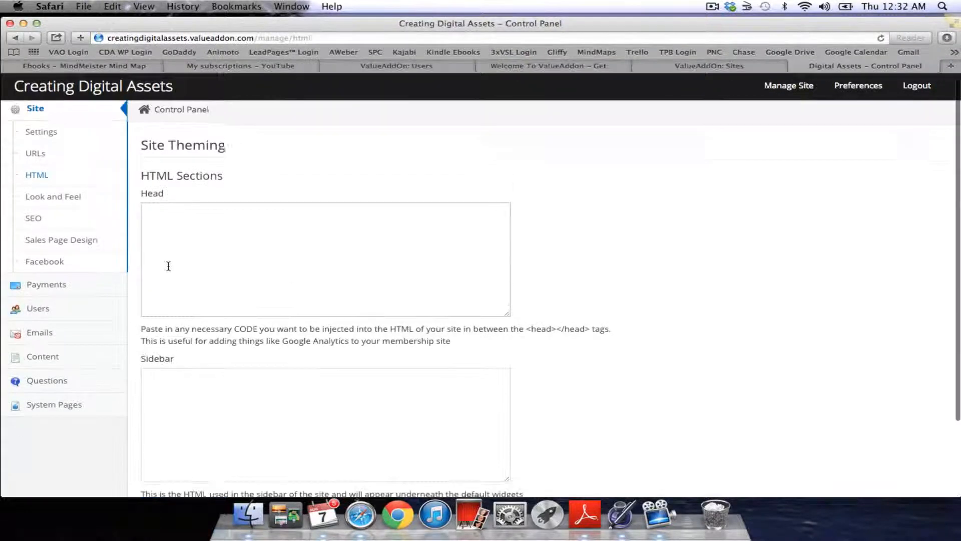
click(64, 200)
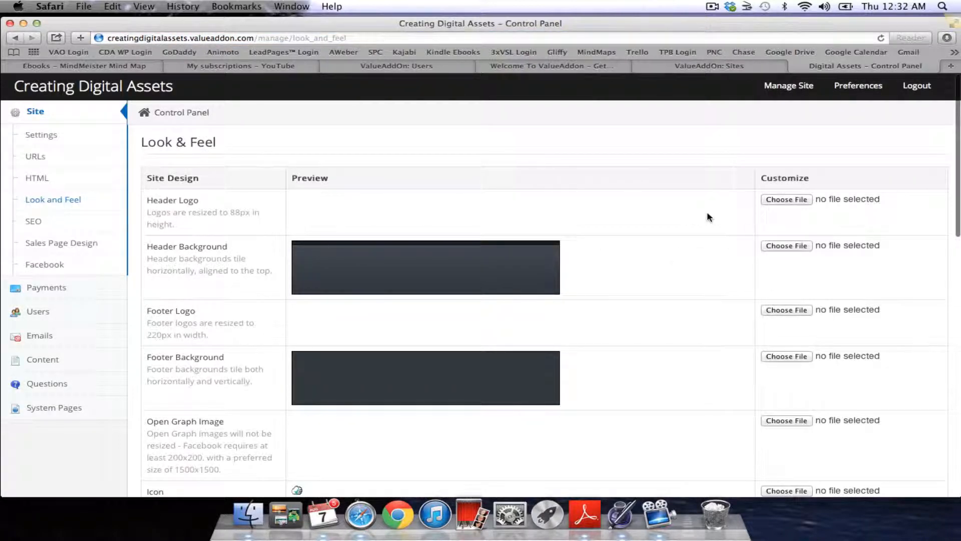
- Search the file chooser for cda.jpg and pick the first CDA.jpg as the Header Logo
click(793, 201)
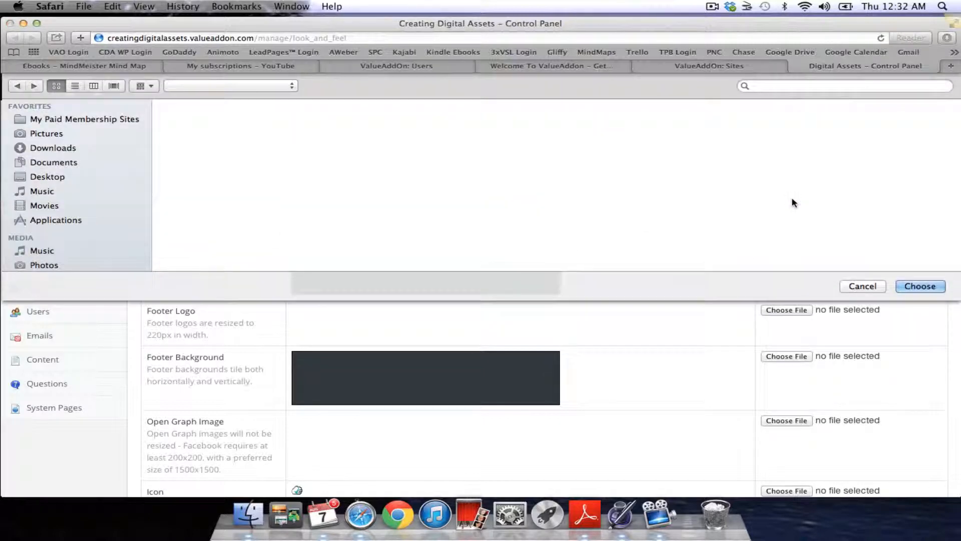
click(792, 85)
text(cd)
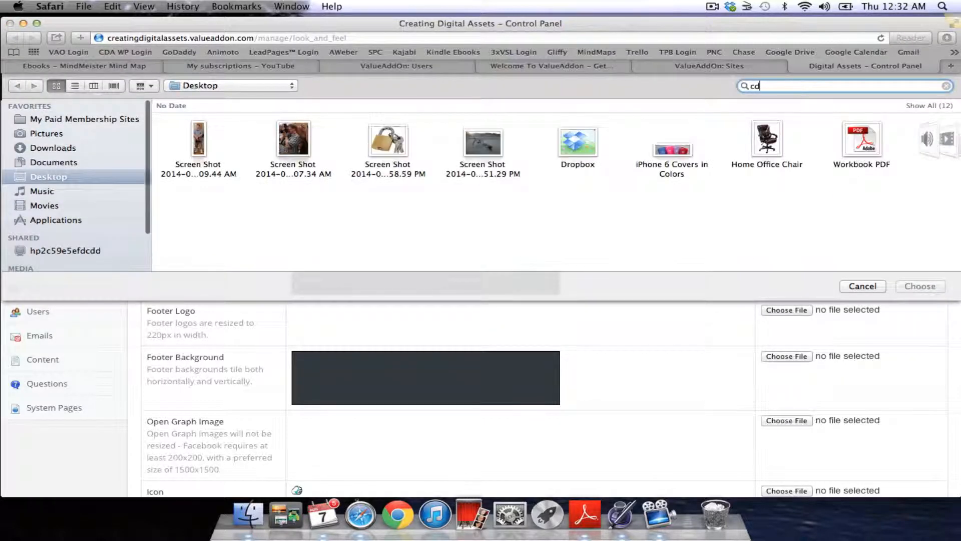
text(a.jp)
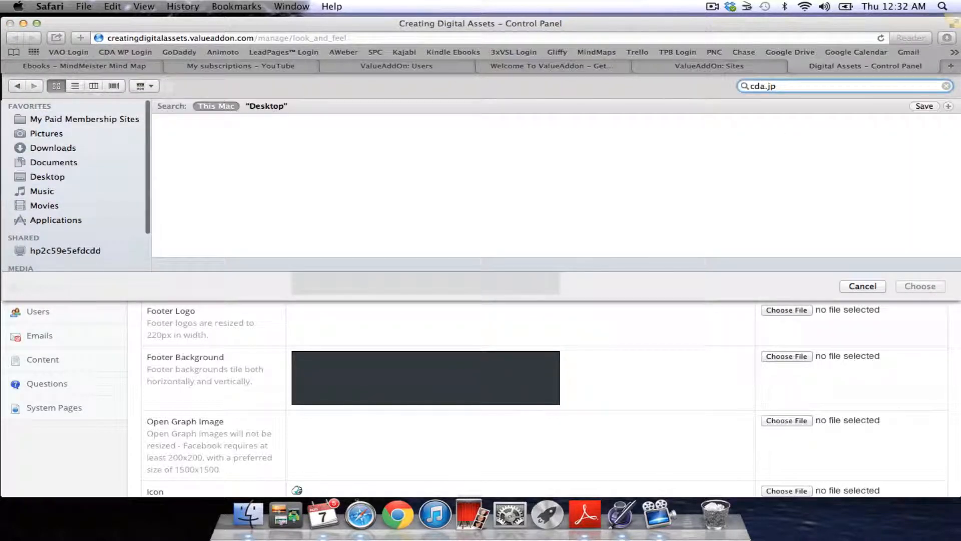
text(g)
key(Return)
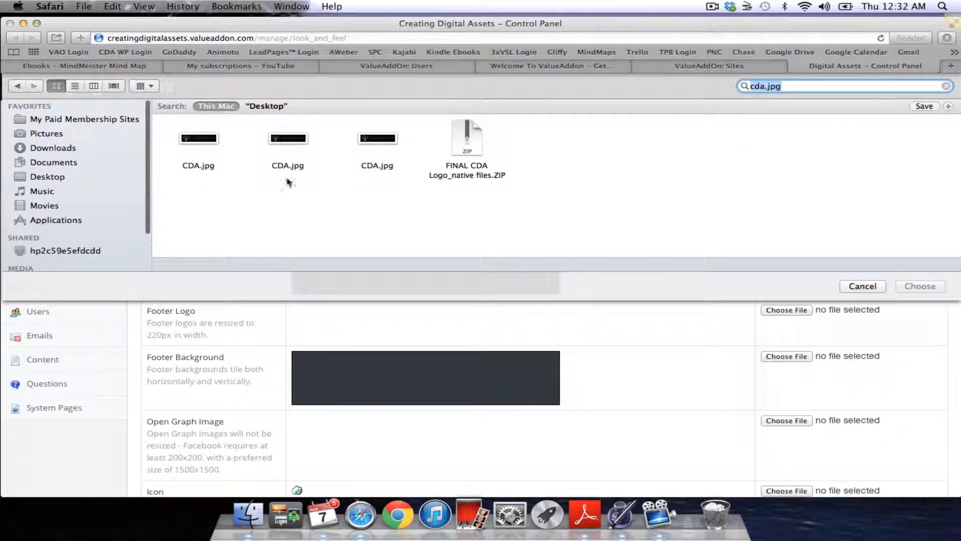
click(200, 142)
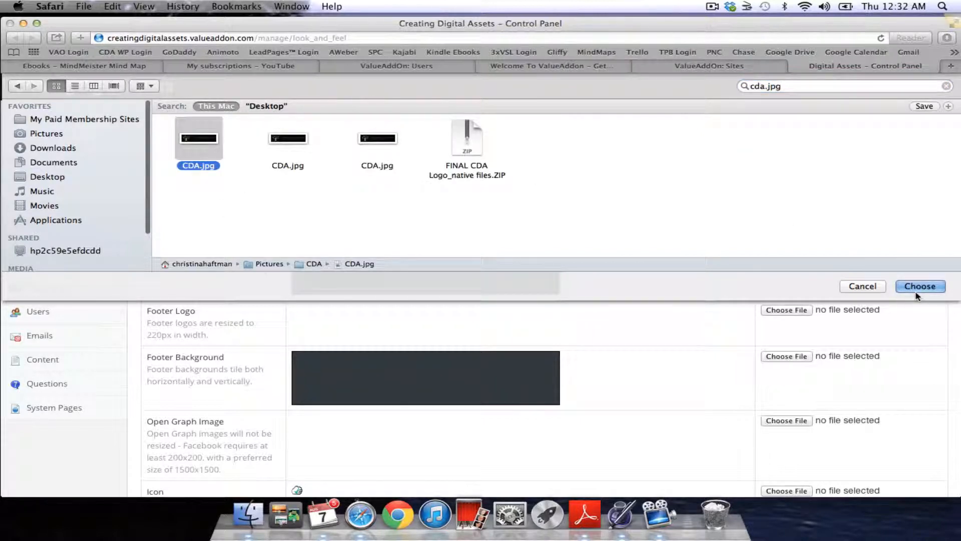
click(920, 287)
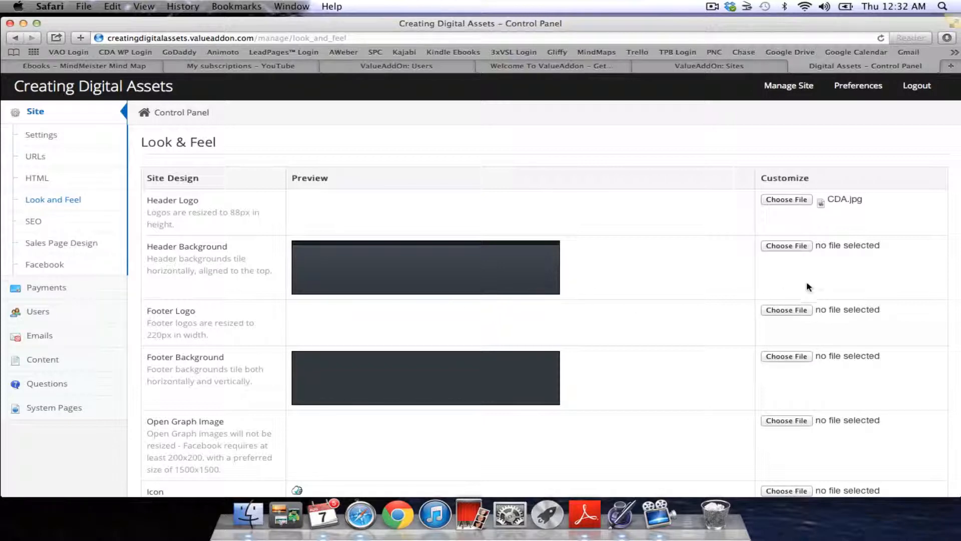
scroll(648, 278, down, 3)
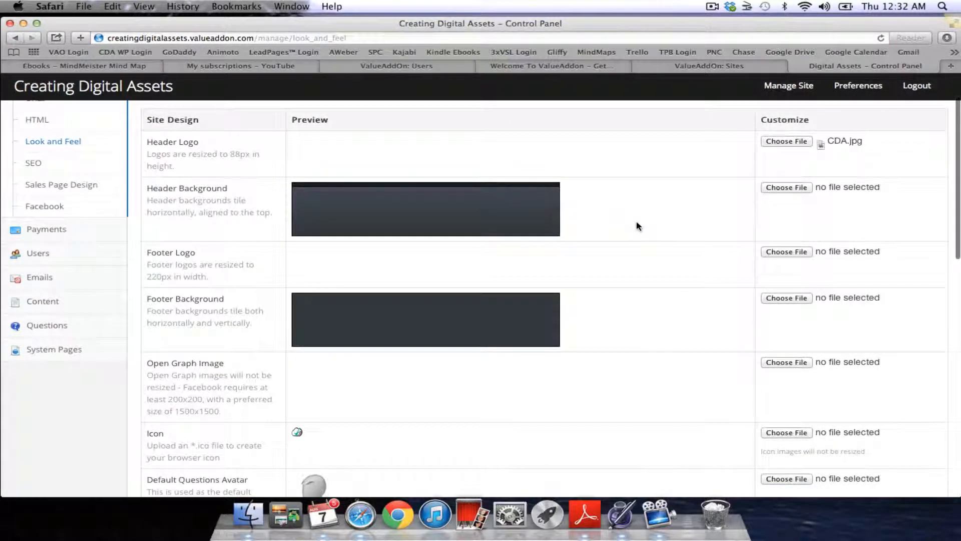
scroll(637, 226, down, 1)
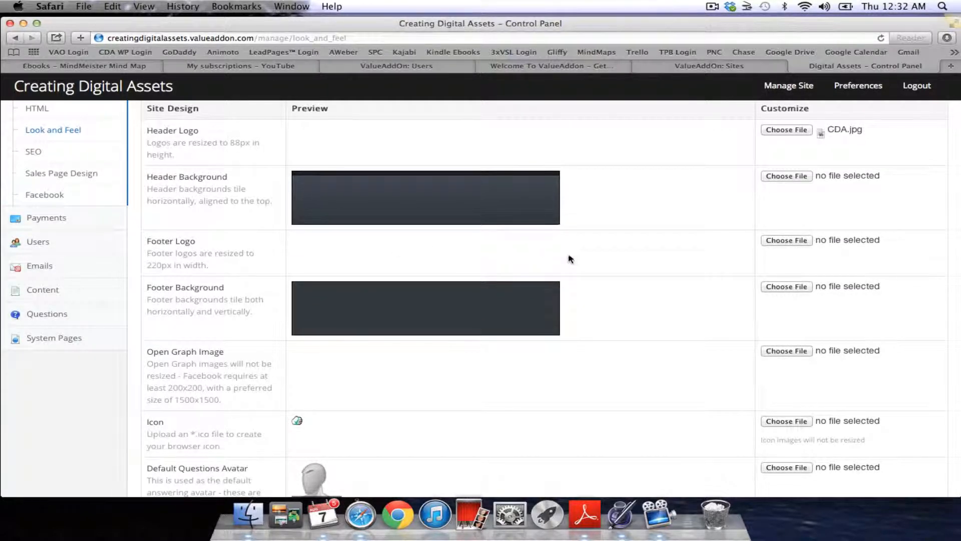
scroll(580, 255, down, 5)
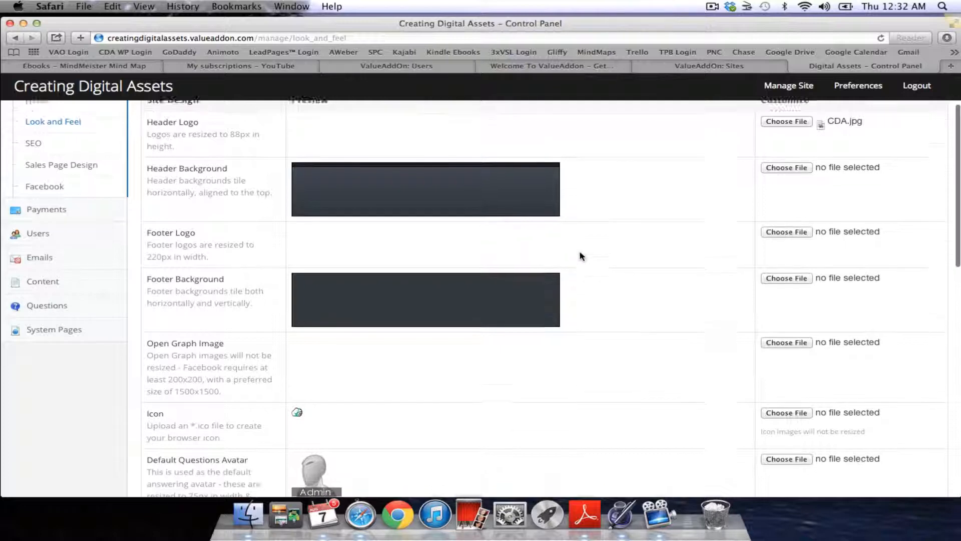
scroll(542, 291, down, 3)
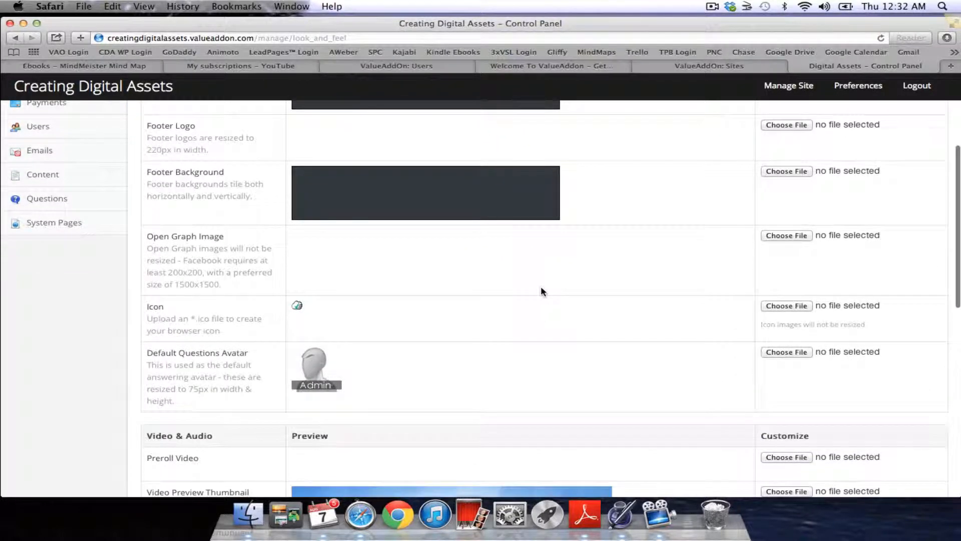
scroll(543, 291, down, 3)
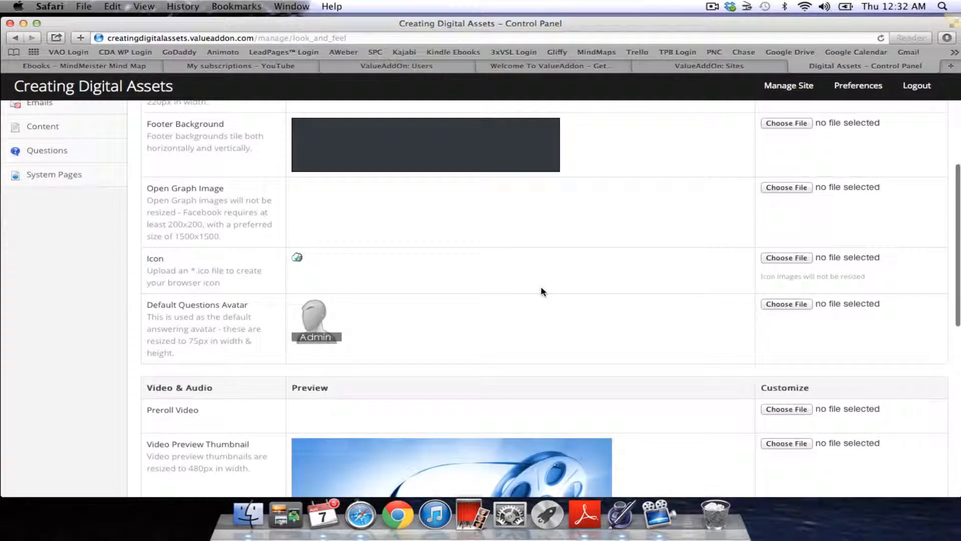
scroll(541, 288, down, 5)
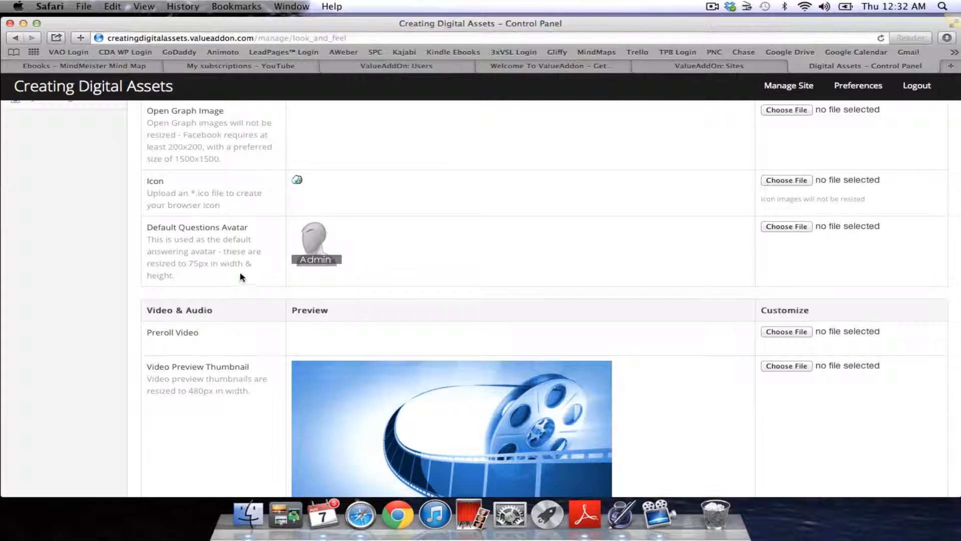
- Search the computer for 'toronto' and choose the Toronto business photo as Default Questions Avatar
click(782, 227)
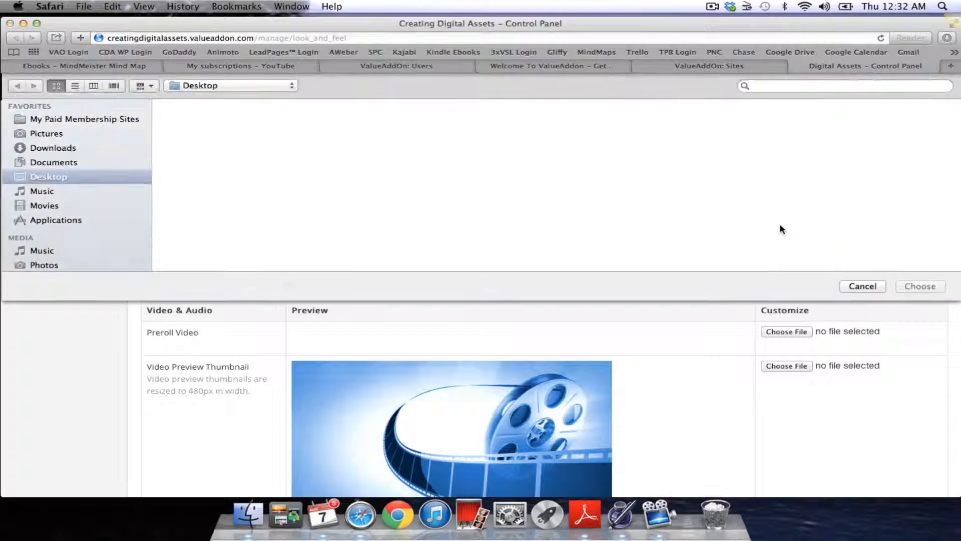
click(761, 86)
text(toro)
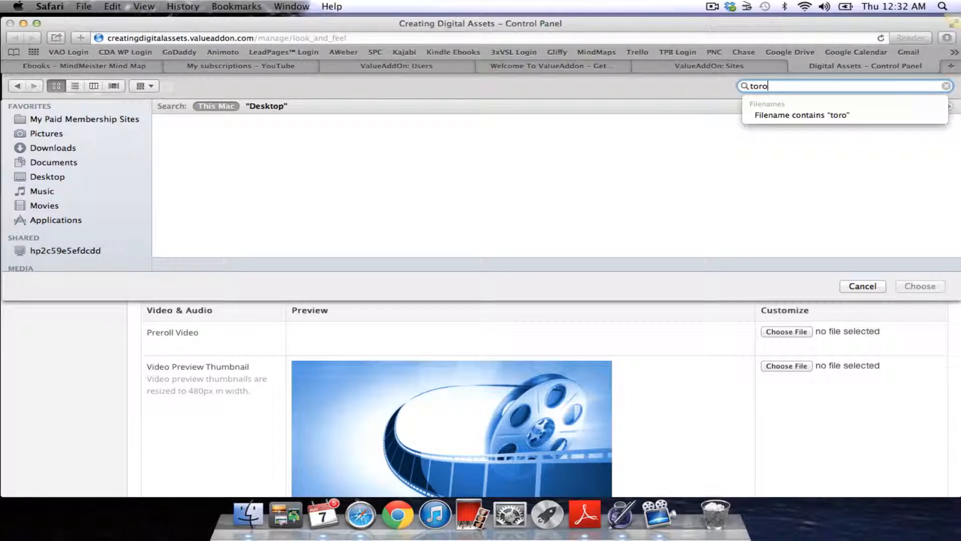
text(ntoo)
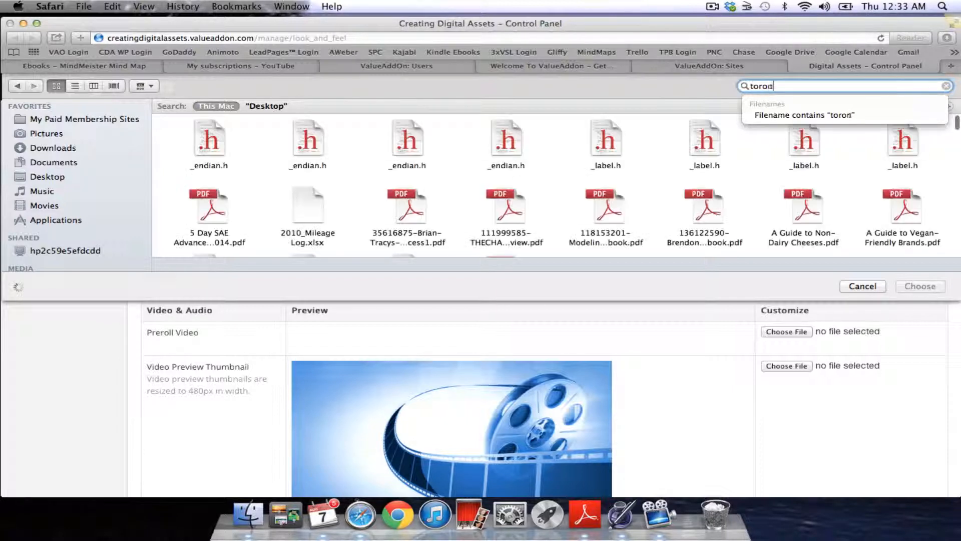
key(BackSpace)
key(BackSpace)
key(BackSpace)
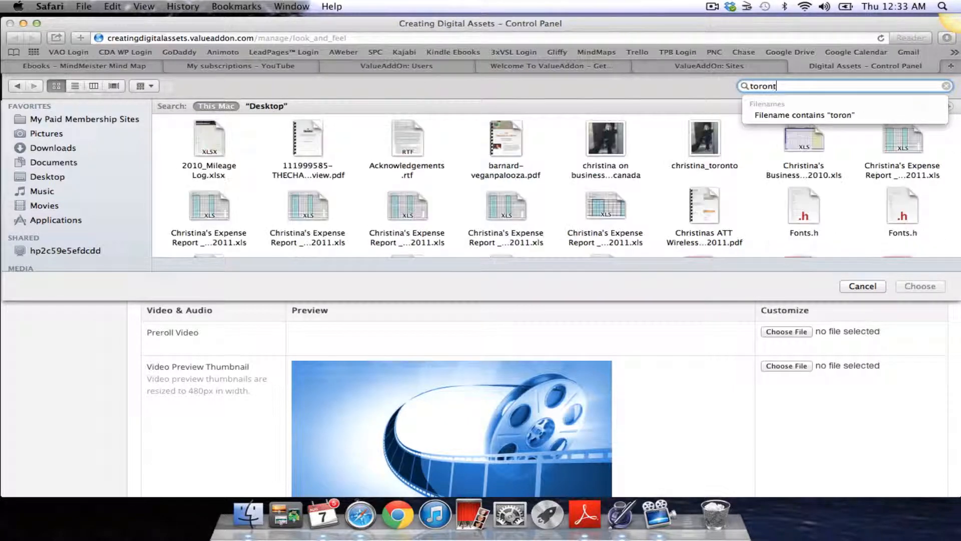
text(to)
key(Down)
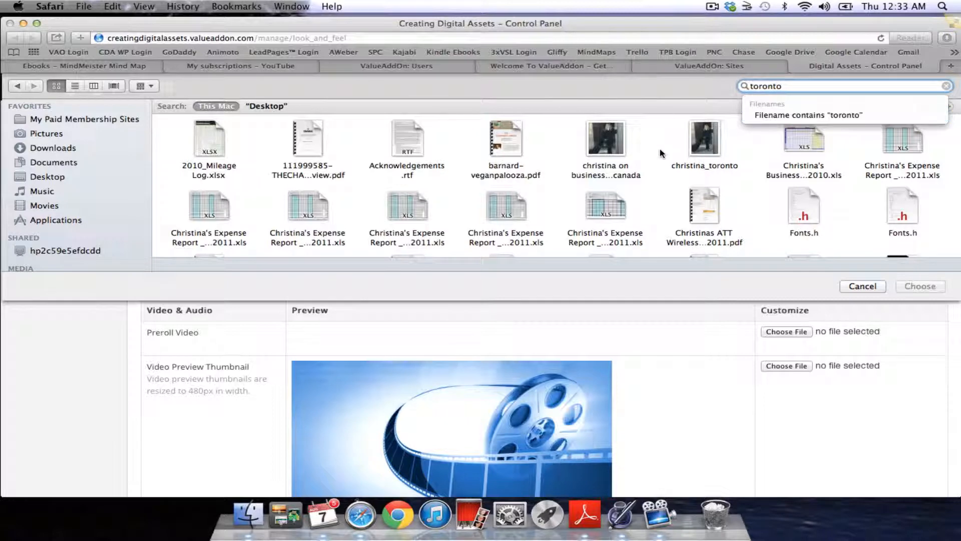
click(611, 141)
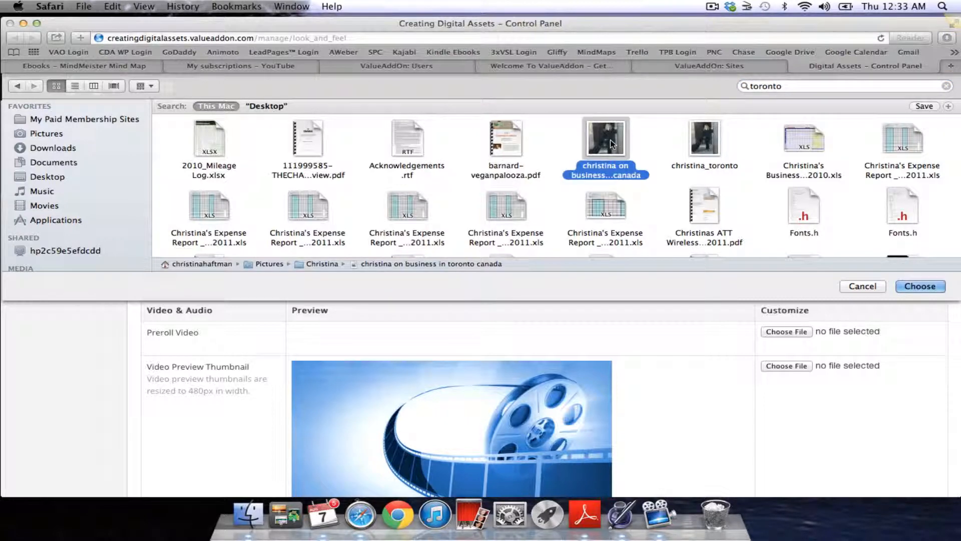
click(918, 288)
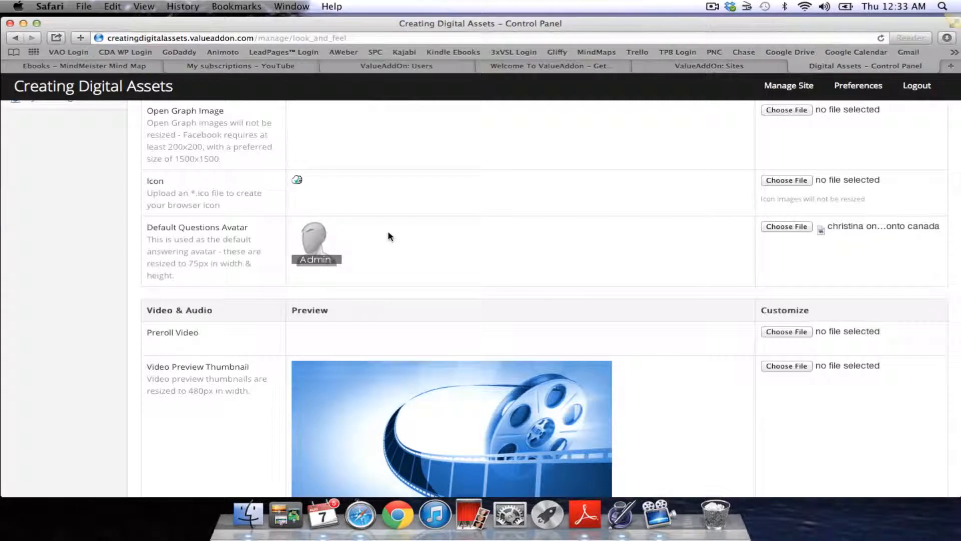
scroll(377, 232, down, 2)
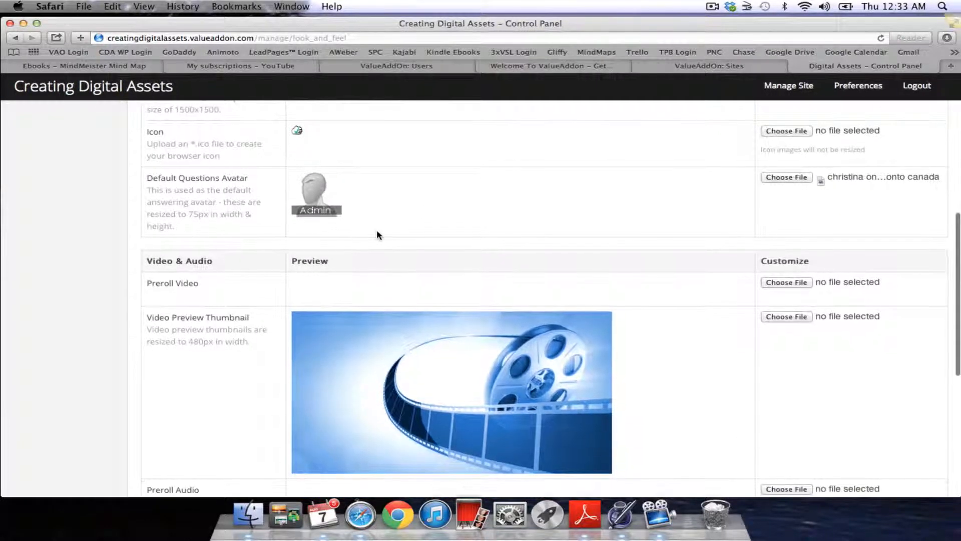
scroll(377, 234, down, 2)
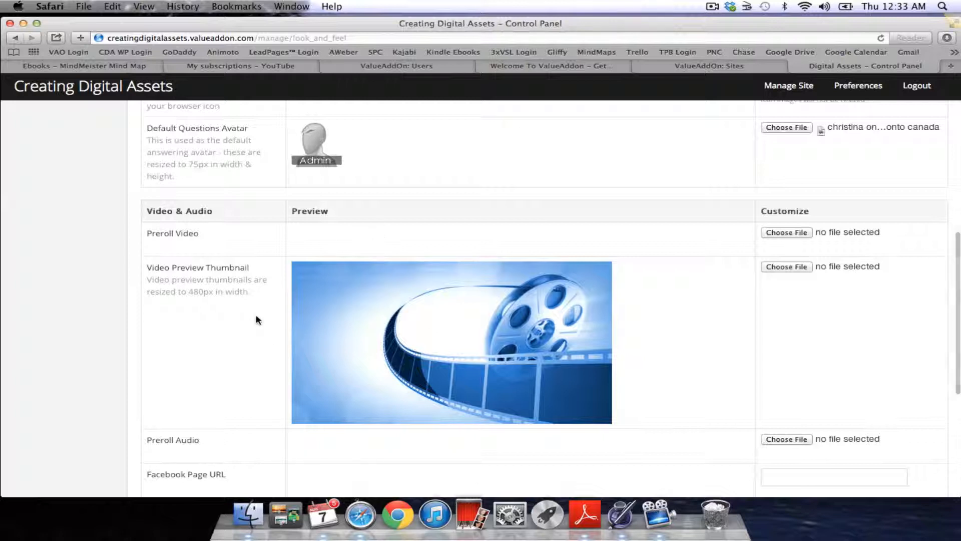
scroll(256, 319, down, 1)
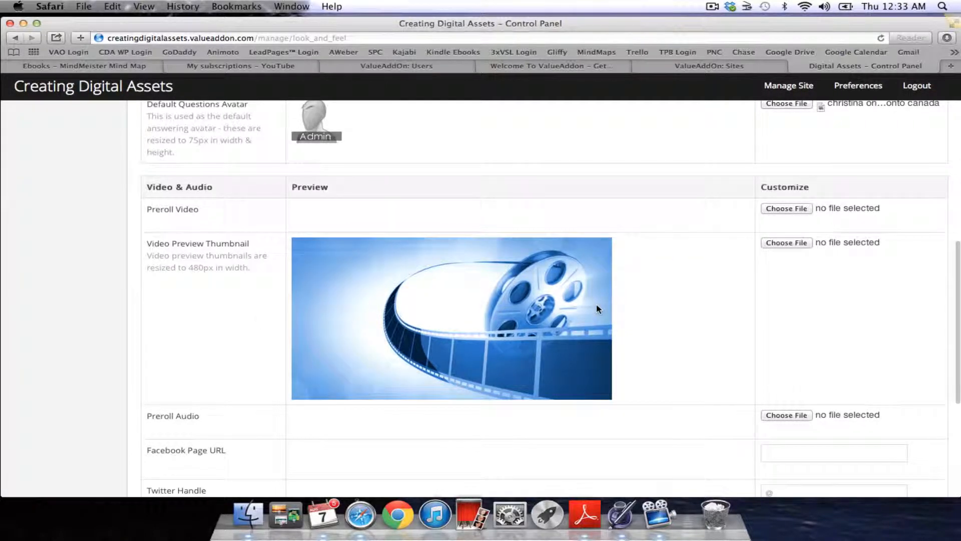
scroll(619, 317, down, 1)
scroll(618, 317, down, 1)
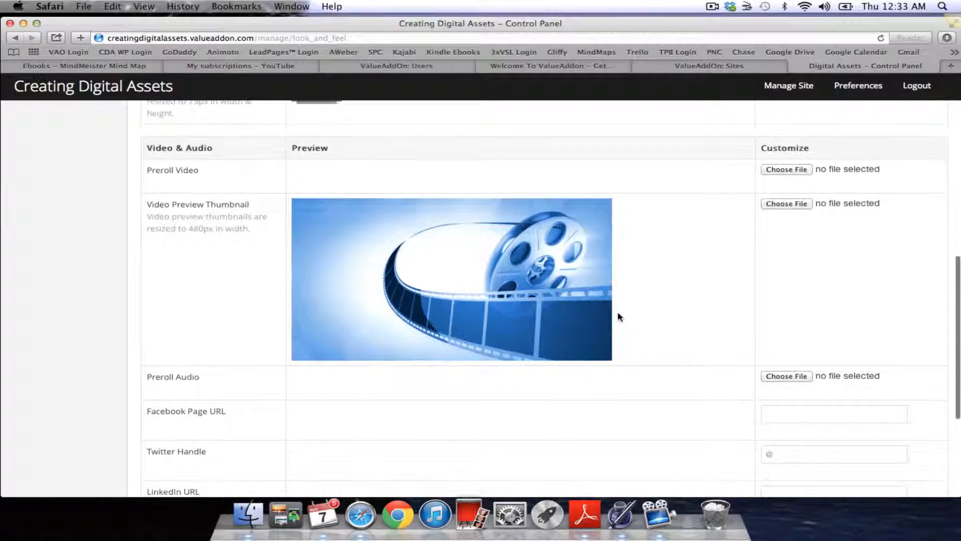
scroll(618, 317, down, 1)
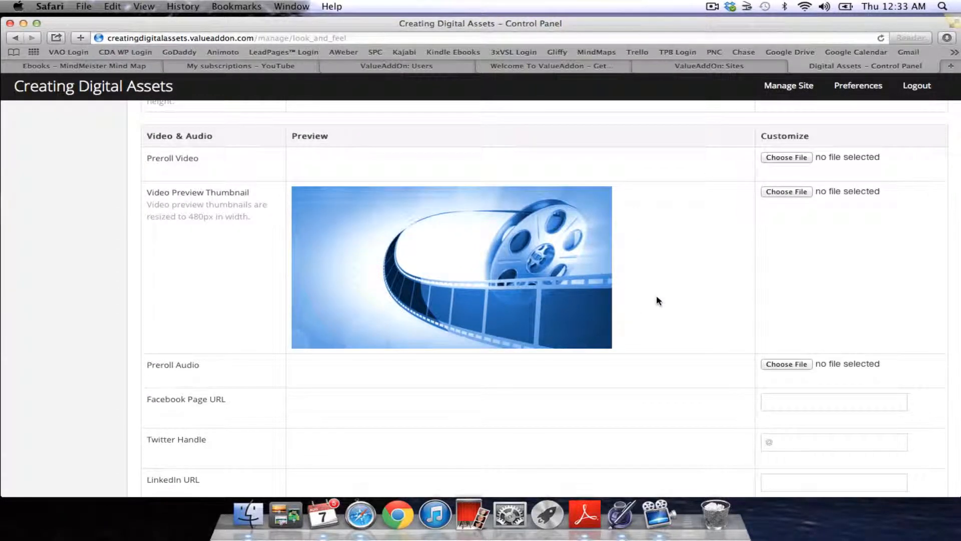
scroll(657, 299, down, 1)
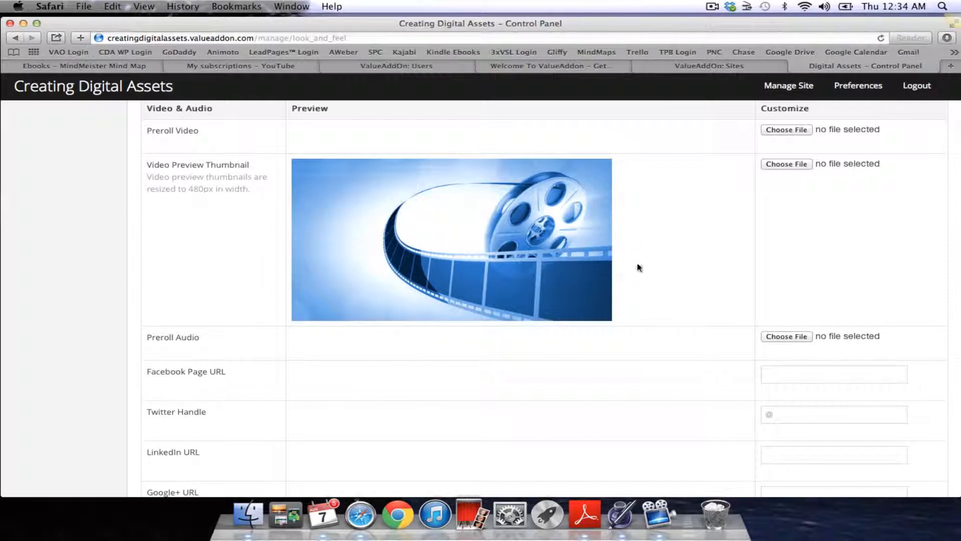
scroll(678, 262, down, 2)
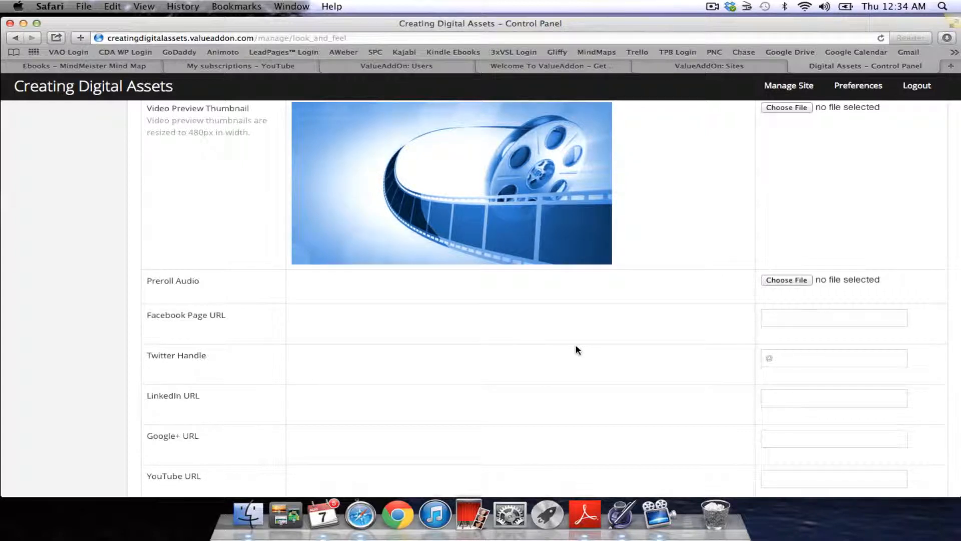
scroll(578, 350, down, 4)
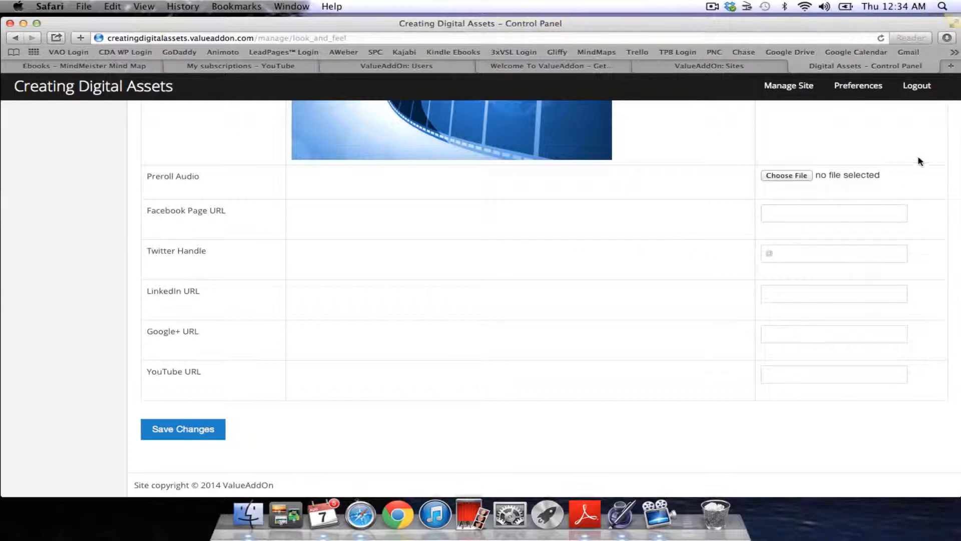
- Go to the Creating Digital Assets Facebook page through the Facebook bookmark in a new tab
click(951, 66)
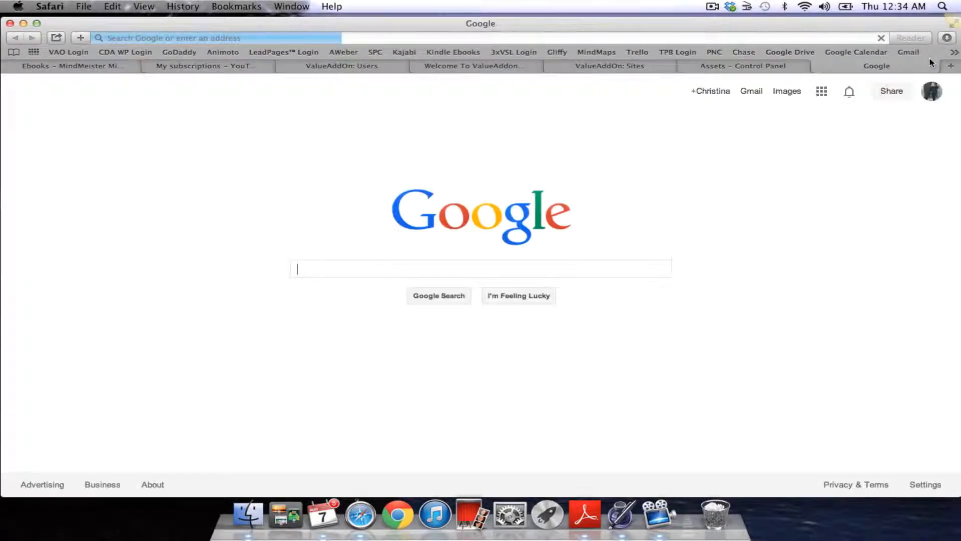
click(952, 52)
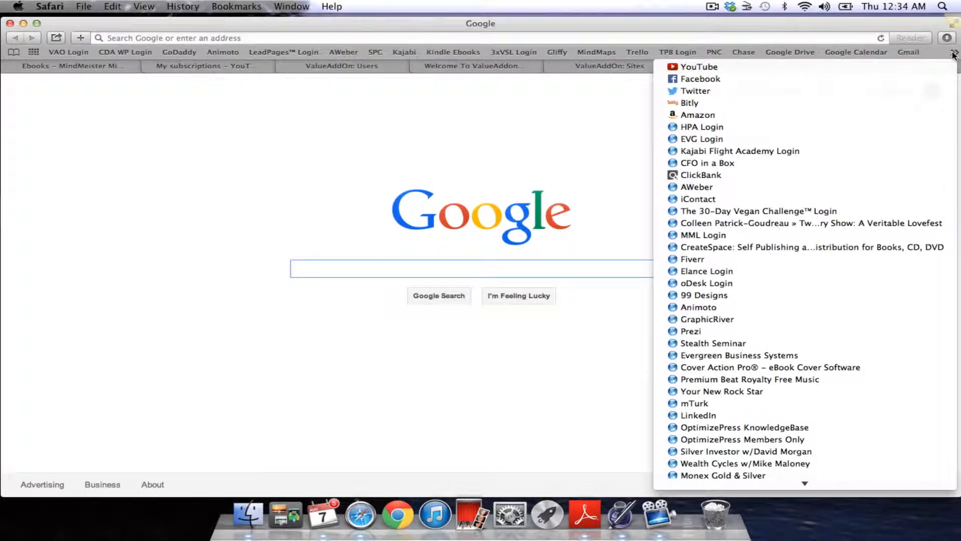
click(726, 78)
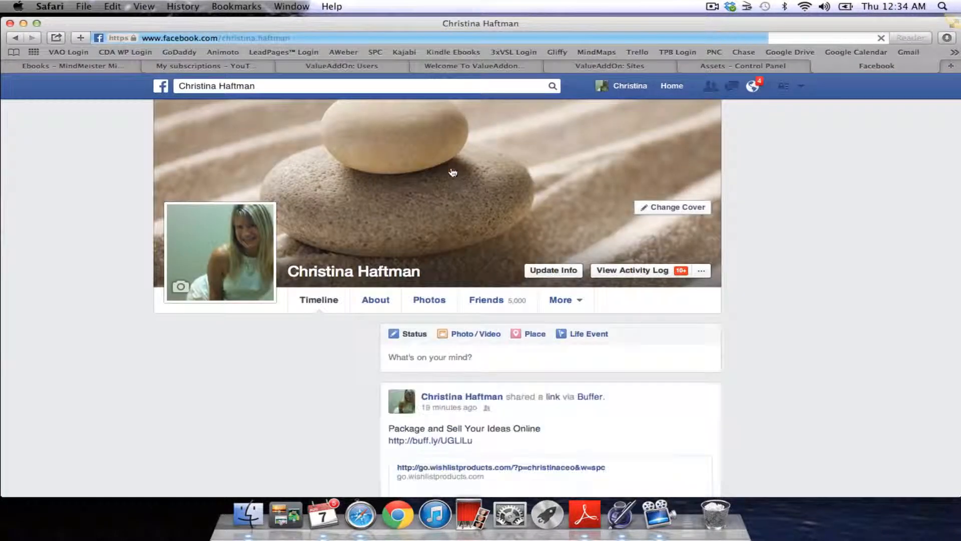
scroll(253, 368, down, 3)
click(301, 218)
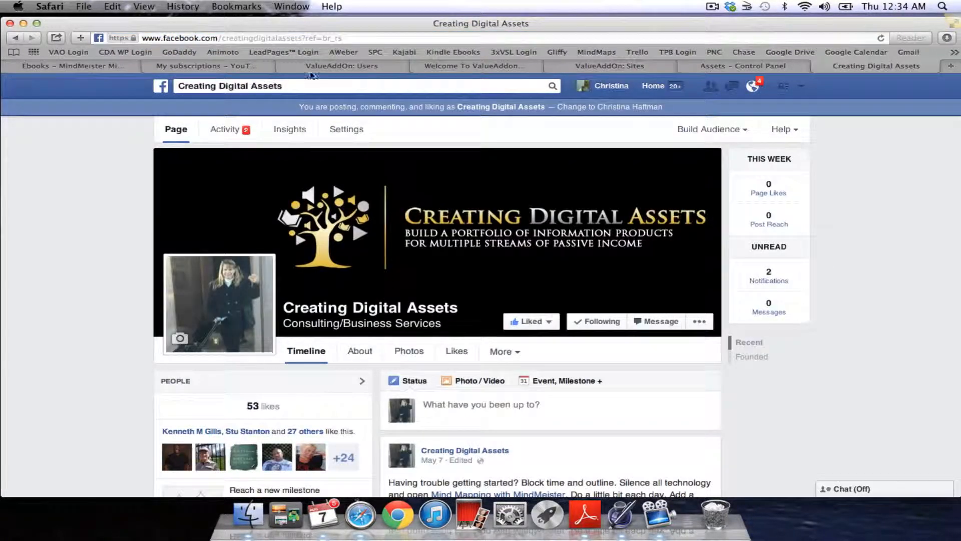
- Strip the ?ref=br_rs suffix from the page address, reload it, cut the URL, and close the tab
click(366, 39)
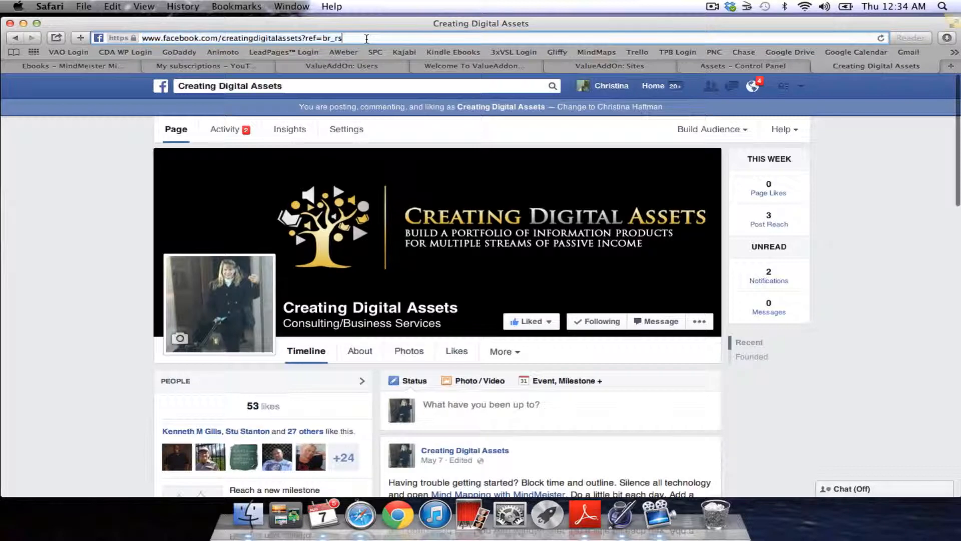
key(BackSpace)
key(BackSpace)
key(BackSpace)
key(BackSpace)
key(BackSpace)
key(BackSpace)
key(BackSpace)
key(BackSpace)
key(BackSpace)
key(BackSpace)
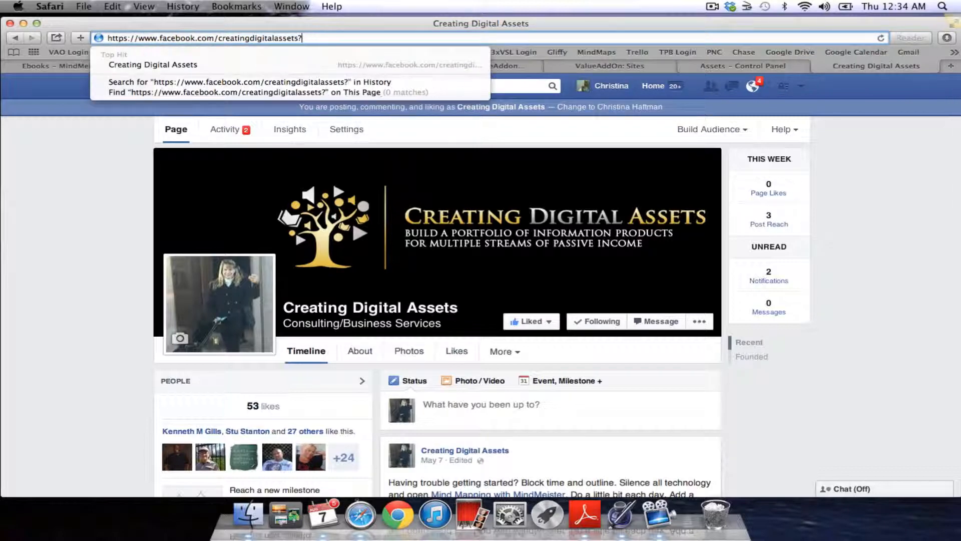
key(Return)
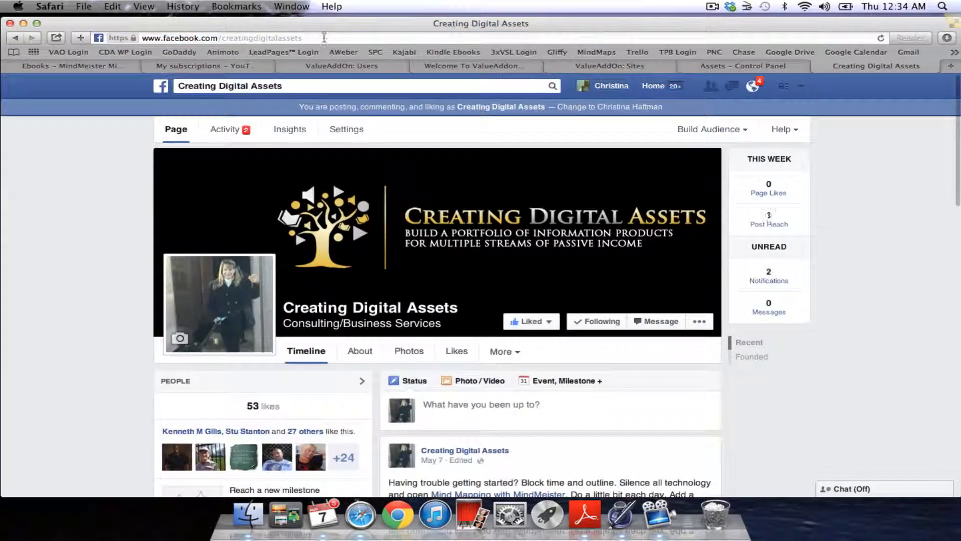
key(BackSpace)
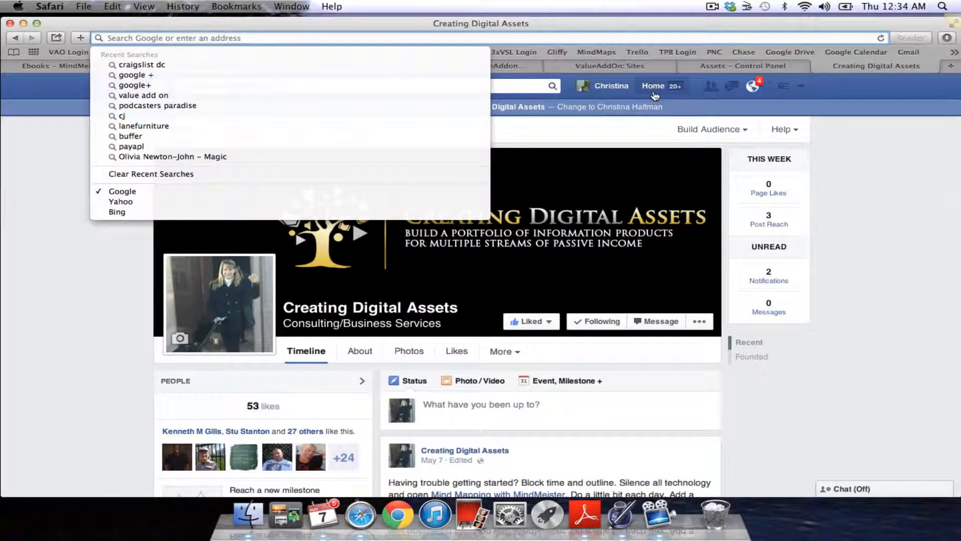
click(823, 64)
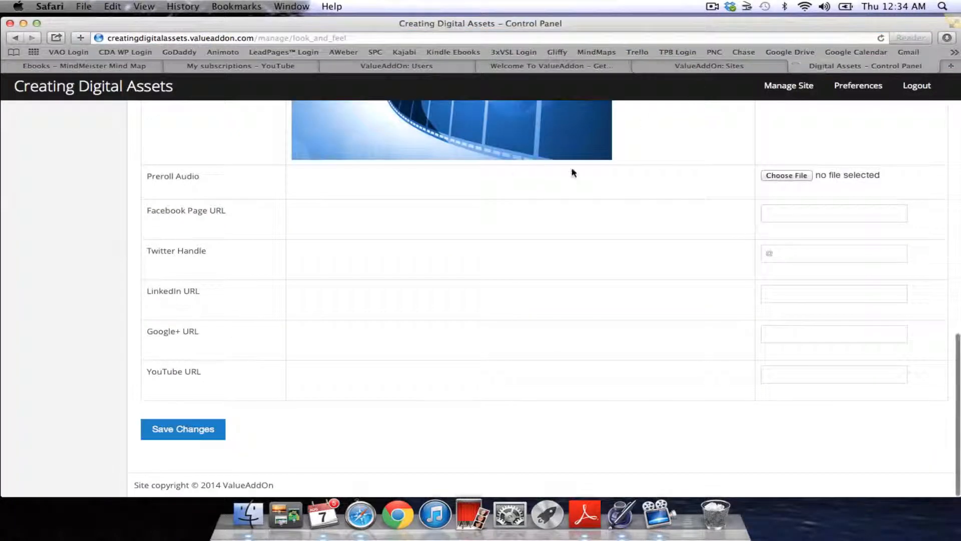
click(818, 211)
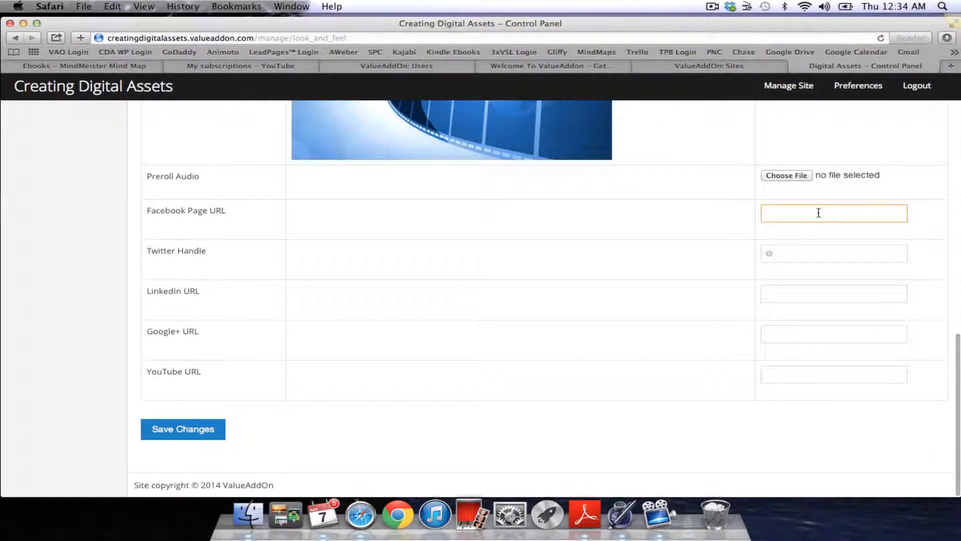
text(www.facebook.com/creatingdigitalassets)
click(860, 259)
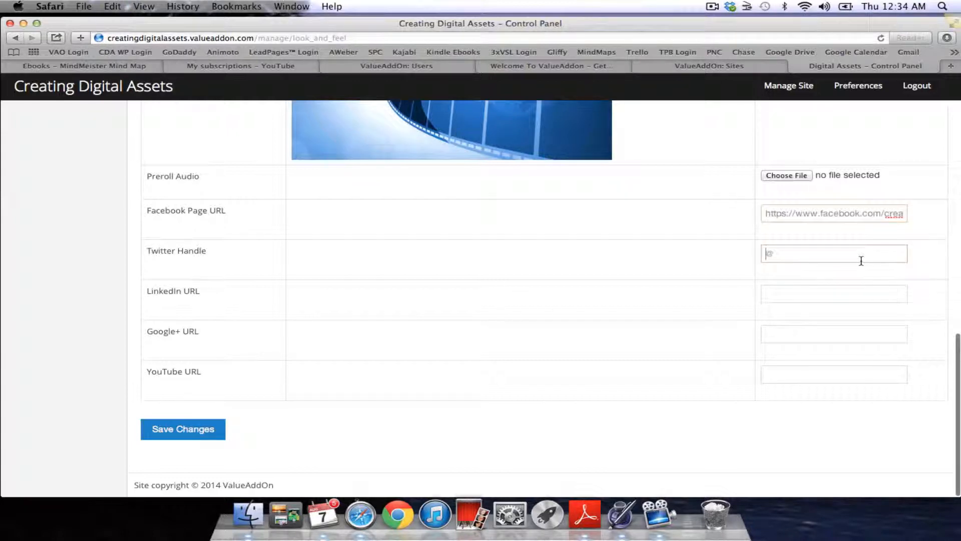
text(@)
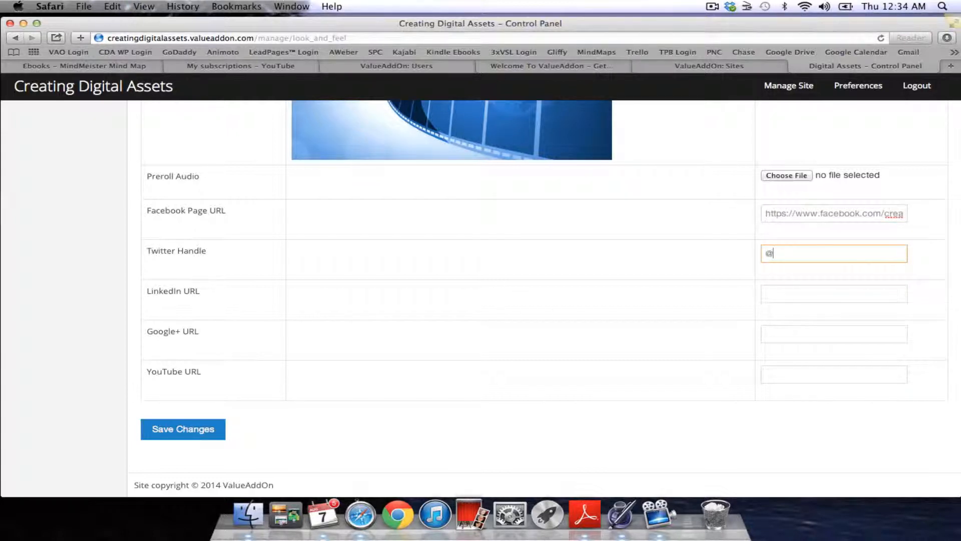
text(Cr8DigitalAsset)
- Leave the LinkedIn, Google+ and YouTube URLs blank and save the Look & Feel changes
click(787, 296)
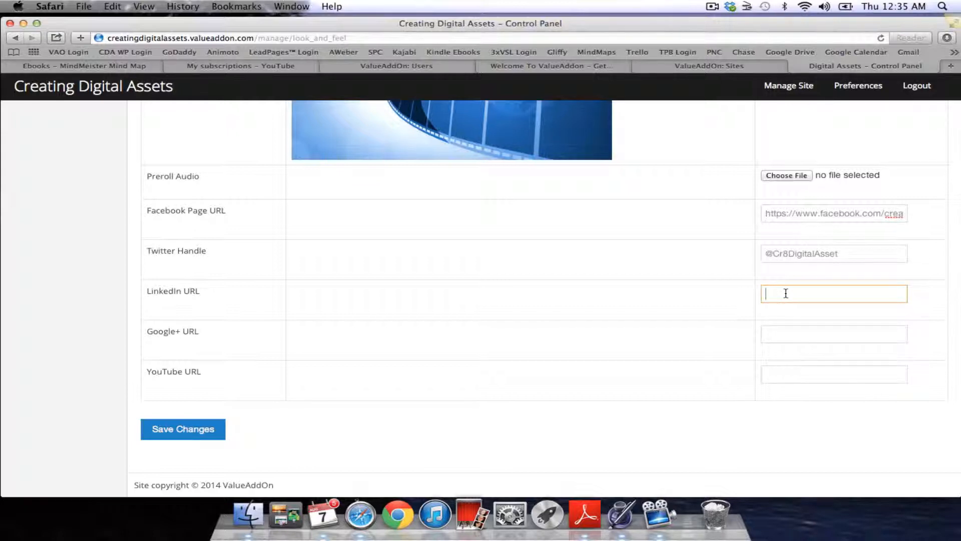
click(795, 328)
click(807, 369)
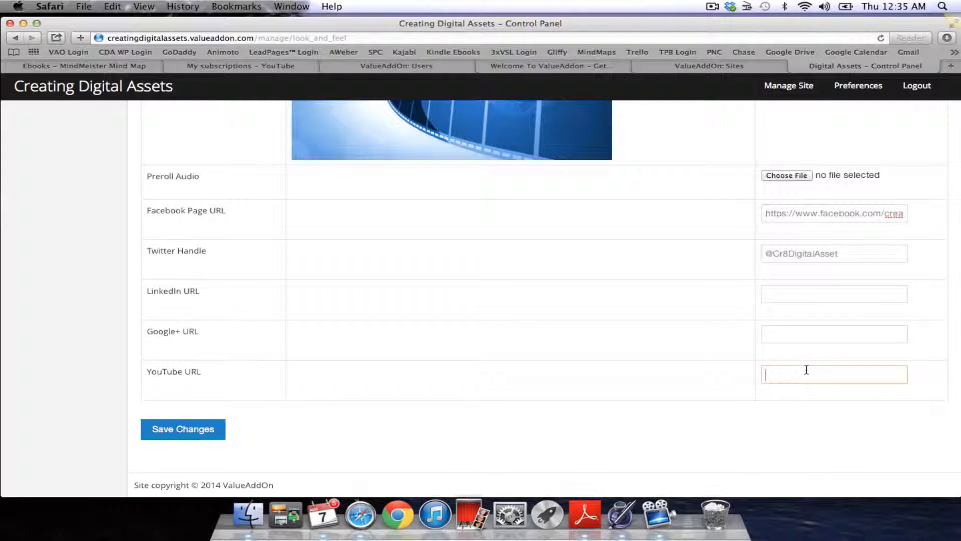
click(190, 435)
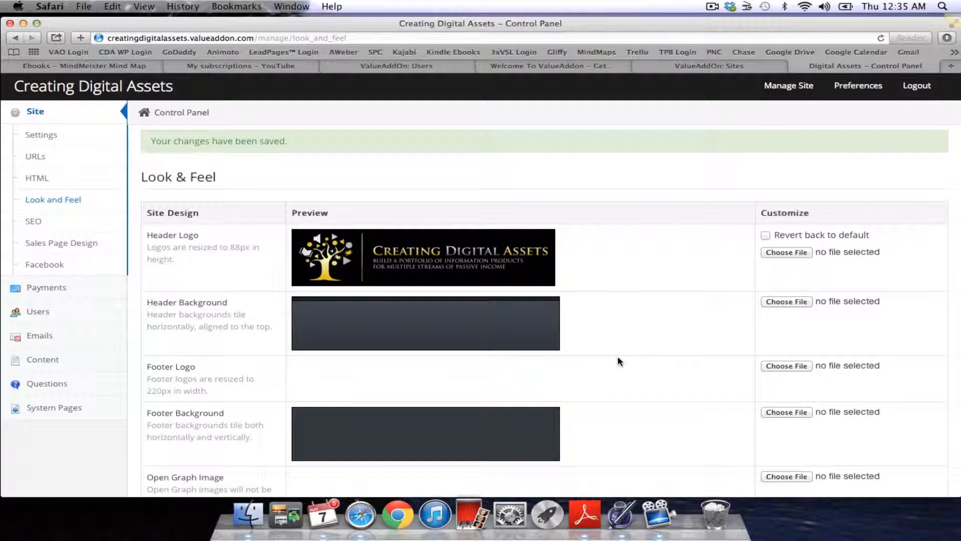
scroll(618, 359, down, 5)
scroll(619, 361, down, 12)
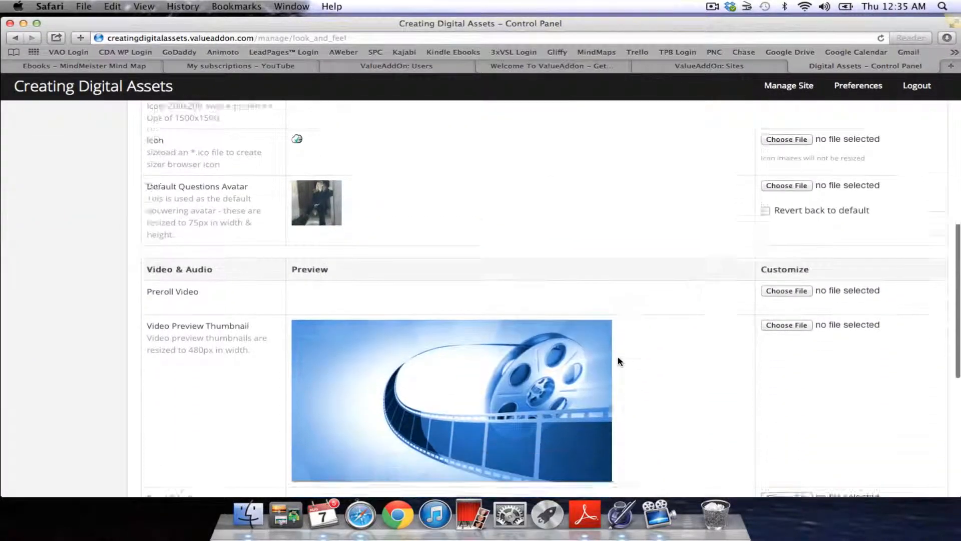
scroll(619, 361, up, 15)
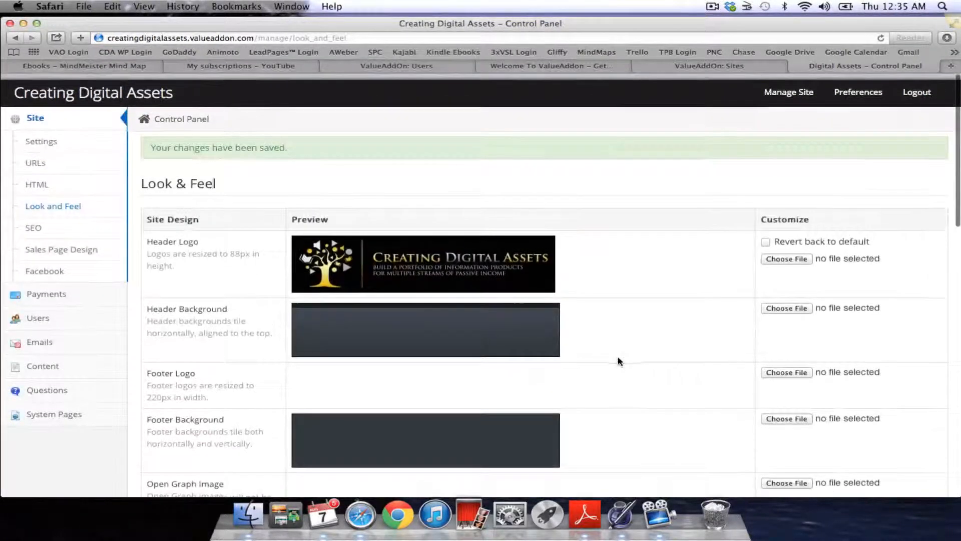
- Look over the SEO page title, description and keywords, leaving them blank, then go to Sales Page Design
click(32, 223)
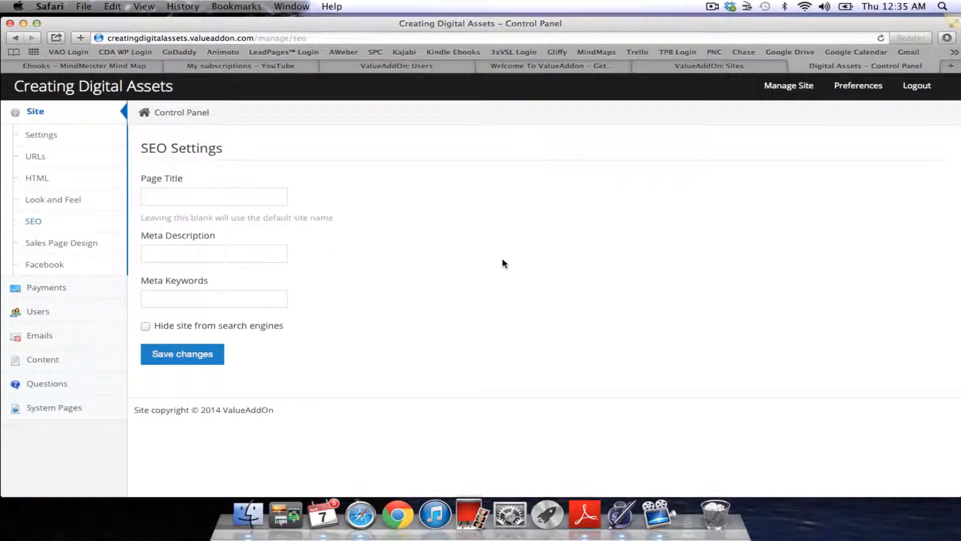
click(233, 195)
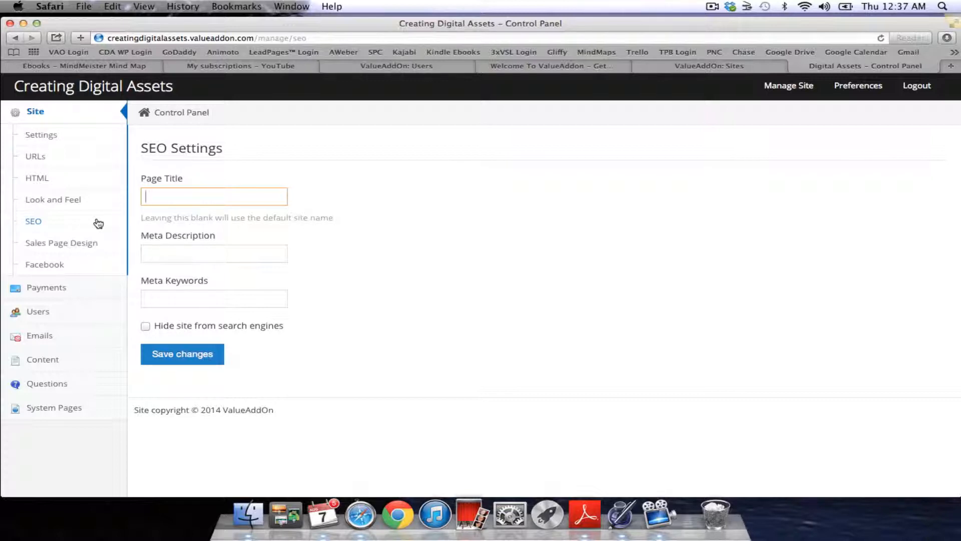
click(61, 245)
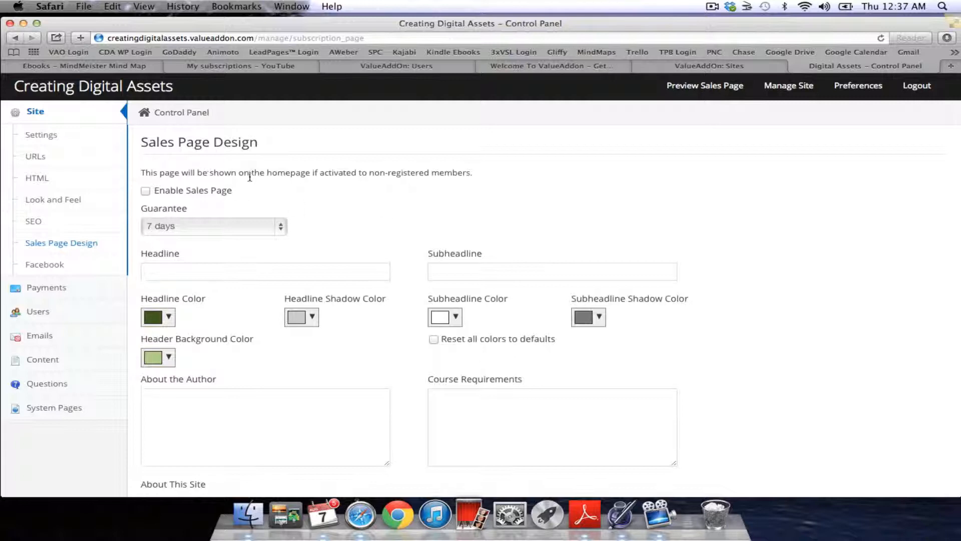
drag(144, 173, 468, 182)
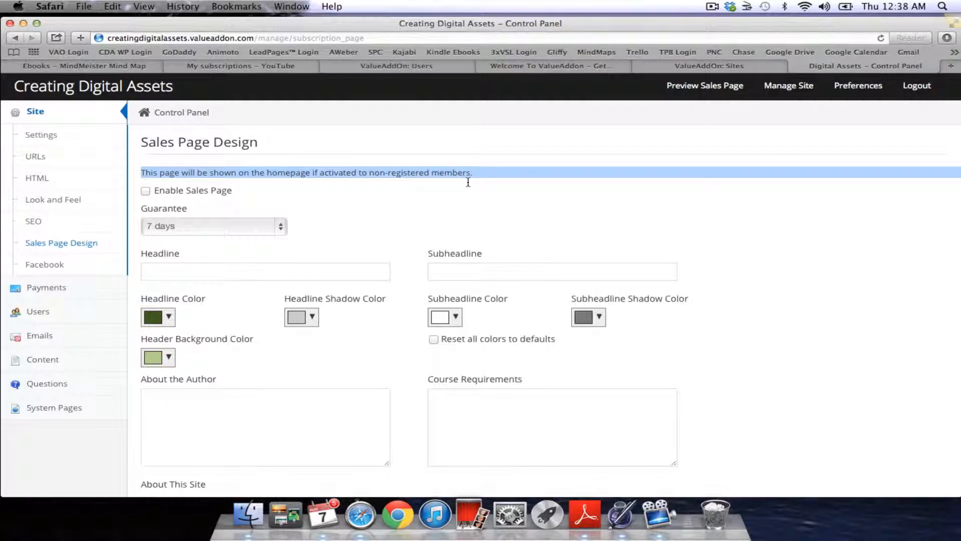
click(388, 209)
key(Tab)
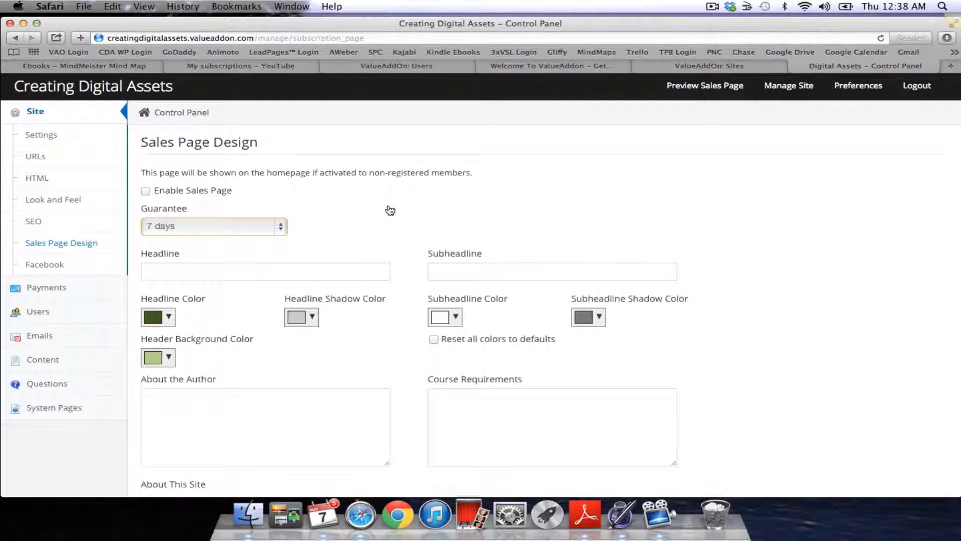
click(284, 226)
click(352, 210)
scroll(353, 212, down, 2)
scroll(352, 213, down, 10)
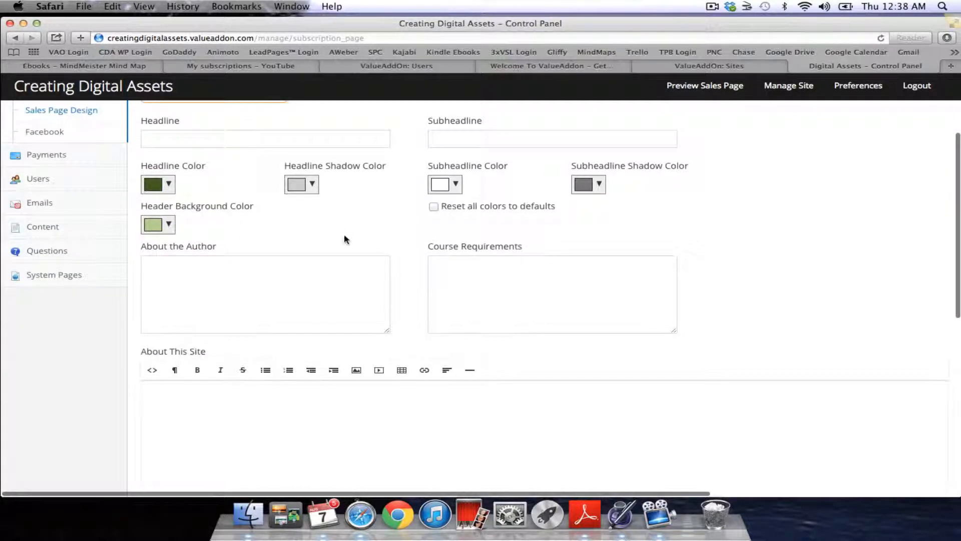
scroll(345, 235, down, 4)
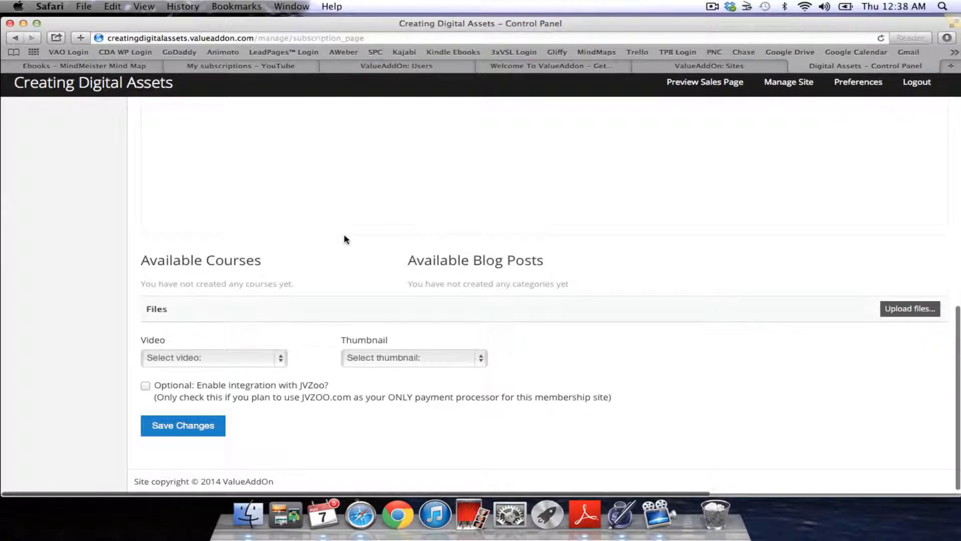
scroll(346, 240, up, 15)
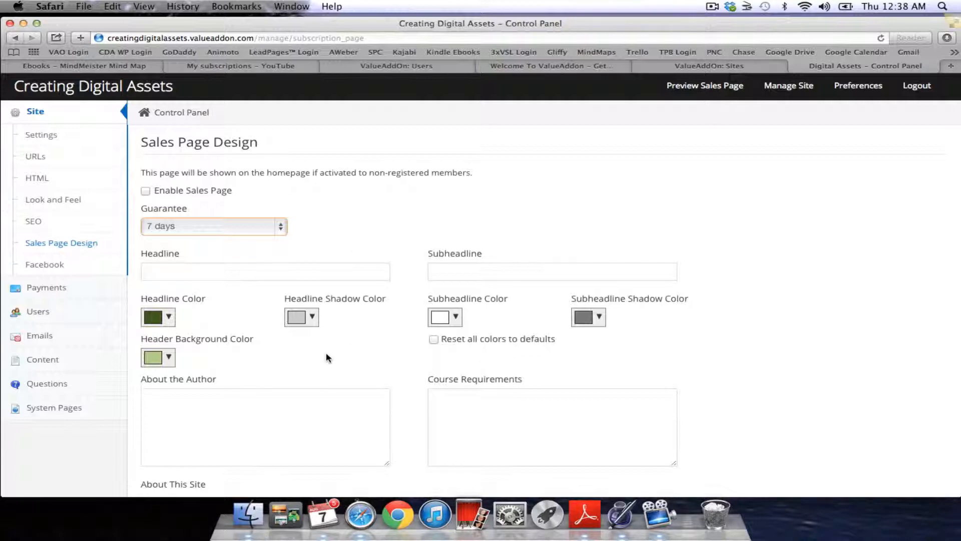
scroll(326, 353, down, 15)
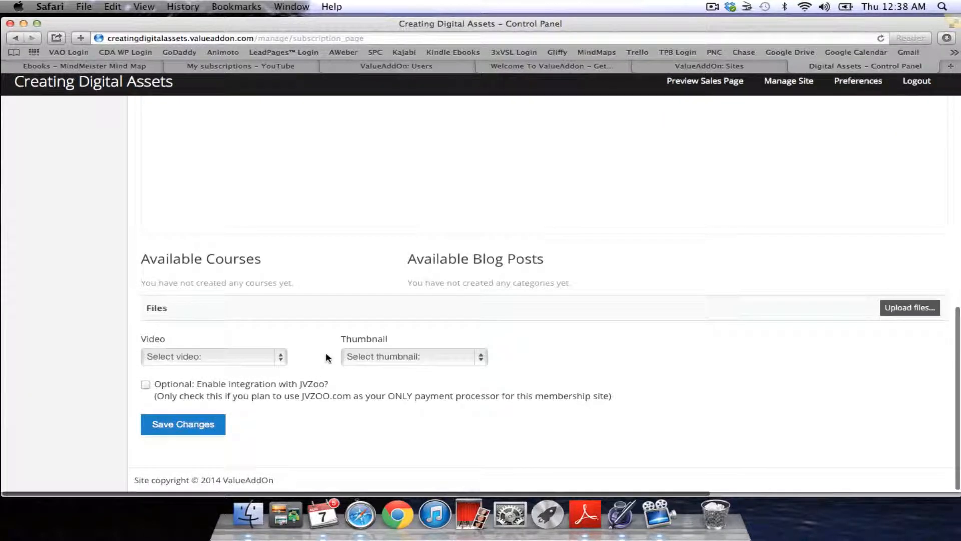
scroll(326, 358, up, 15)
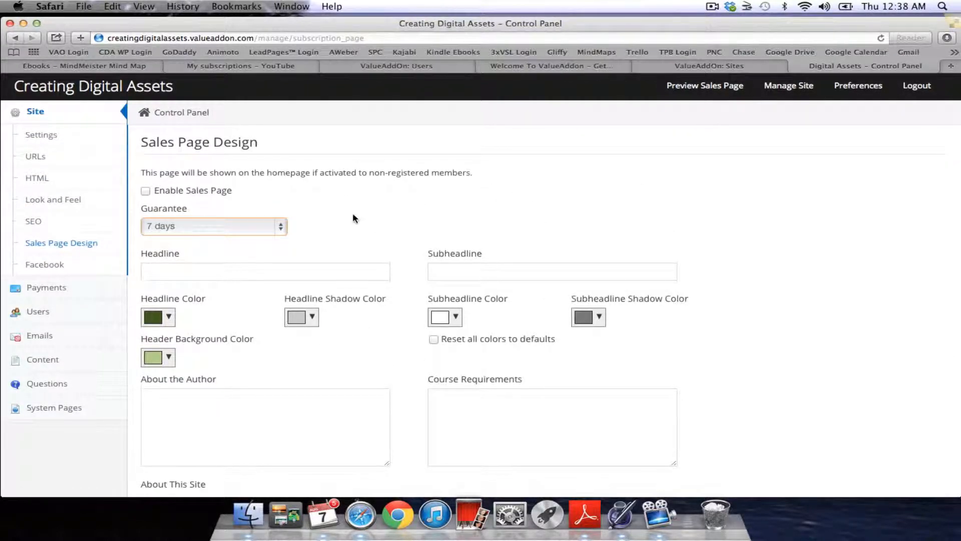
scroll(353, 215, up, 1)
scroll(361, 230, down, 3)
scroll(226, 236, up, 3)
scroll(50, 269, down, 3)
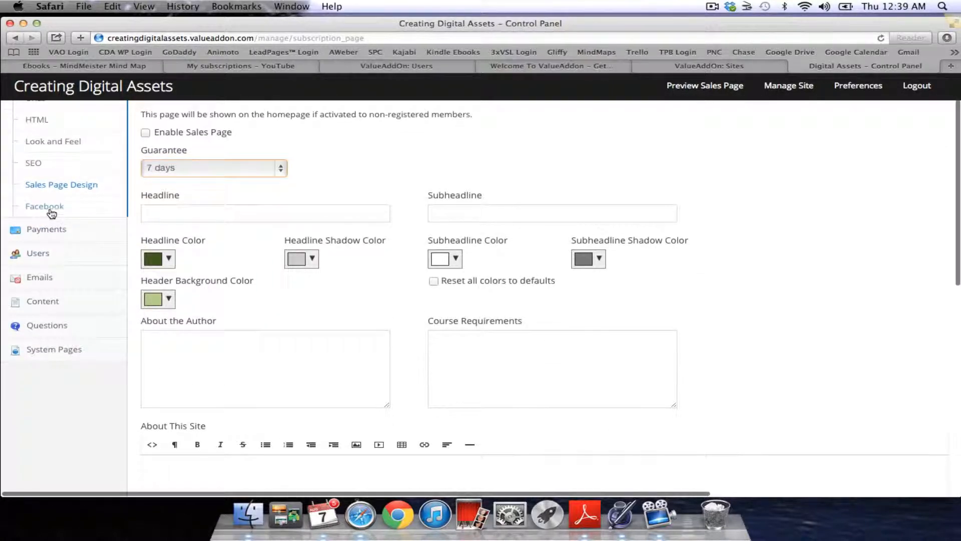
- Bring up the Facebook App Settings showing empty App ID, App Secret and App Token fields
click(51, 209)
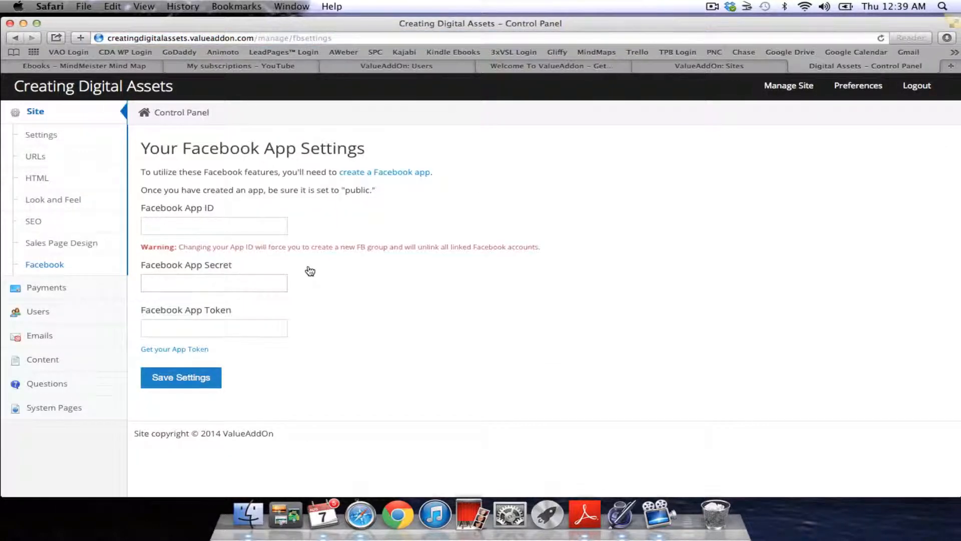